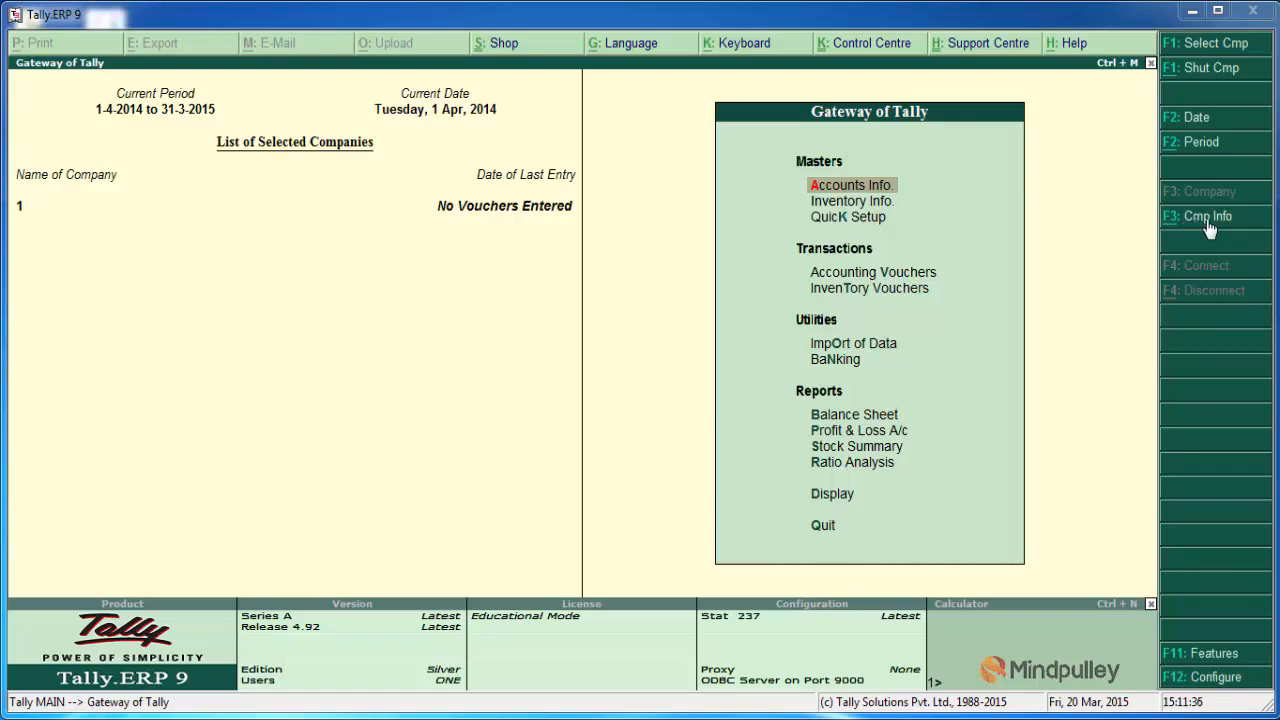
Step: Open the company information options and go to the company creation command
{"action": "left_click", "coordinate": [1203, 220]}
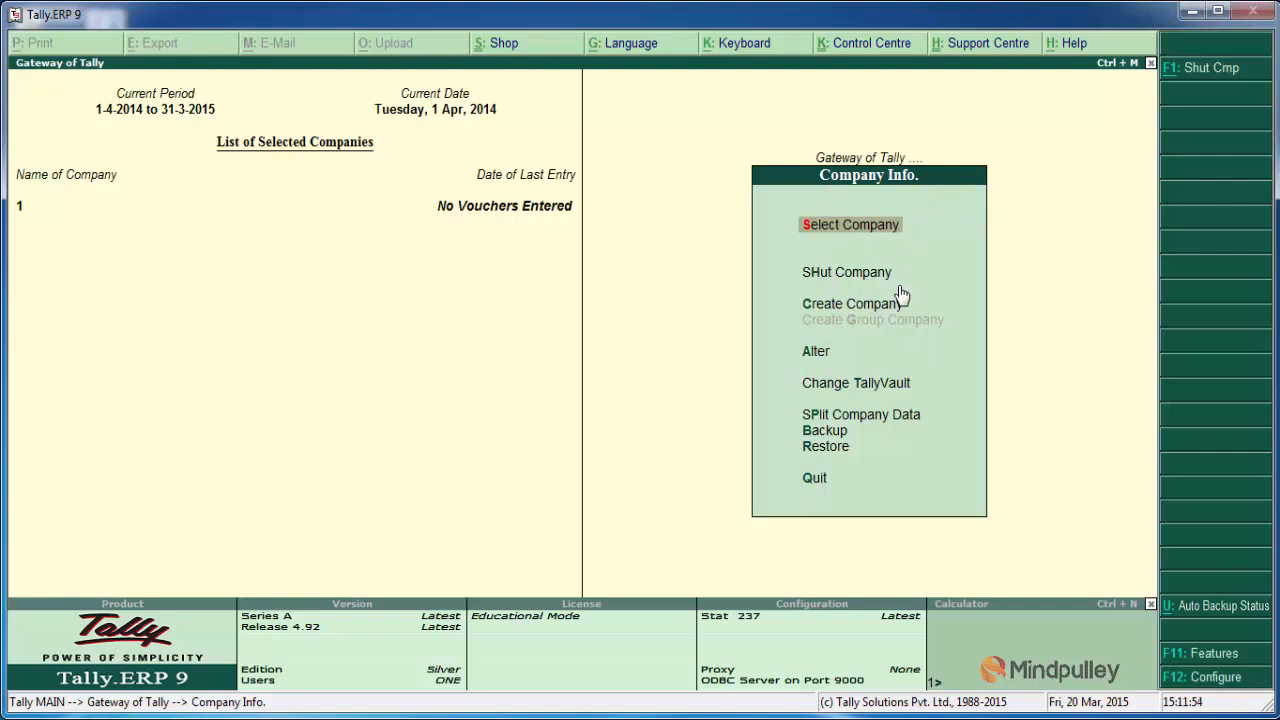
{"action": "key", "text": "Down"}
{"action": "key", "text": "Down"}
{"action": "key", "text": "Down"}
{"action": "key", "text": "Down"}
{"action": "key", "text": "Down"}
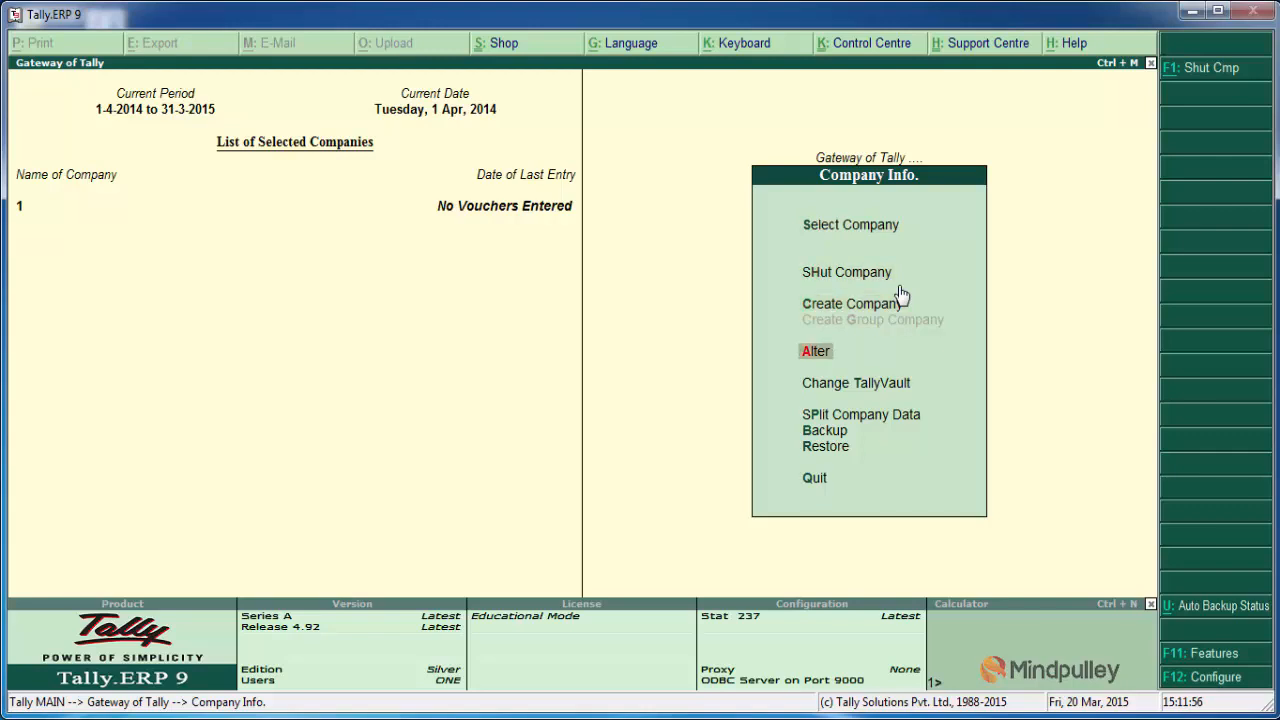
{"action": "key", "text": "Up"}
{"action": "key", "text": "Up"}
{"action": "key", "text": "Up"}
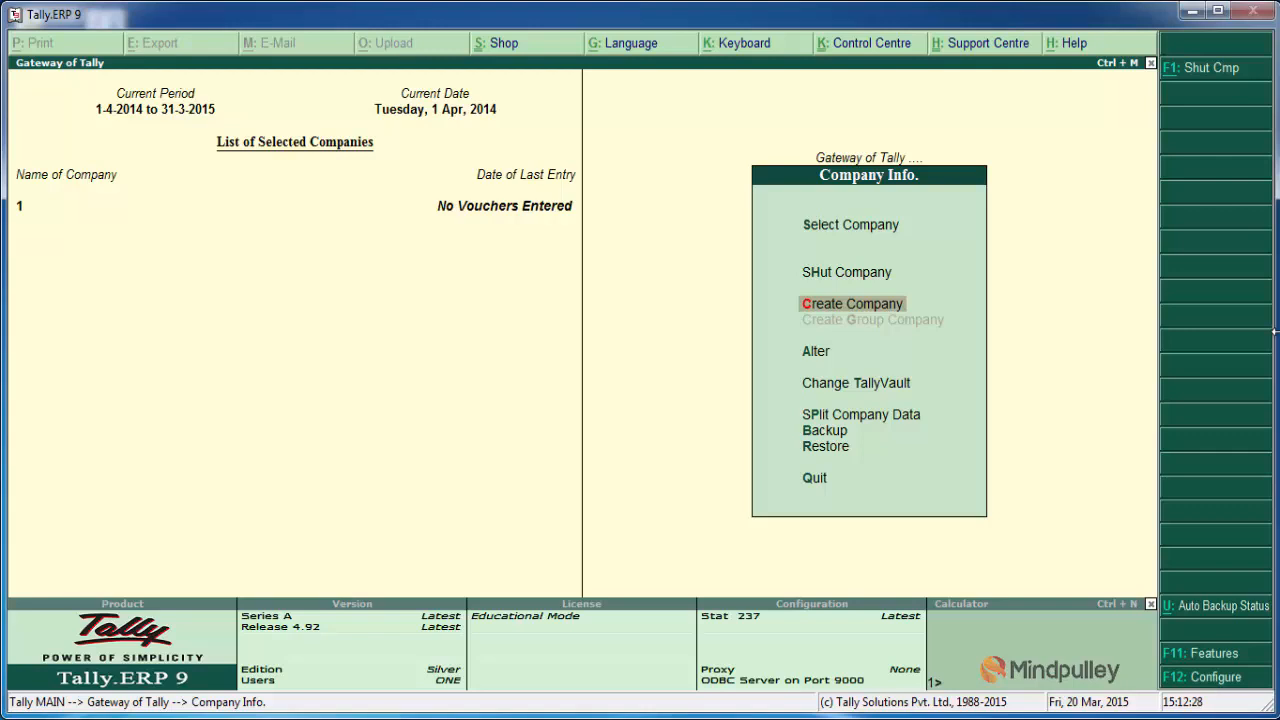
{"action": "key", "text": "Up"}
{"action": "key", "text": "Up"}
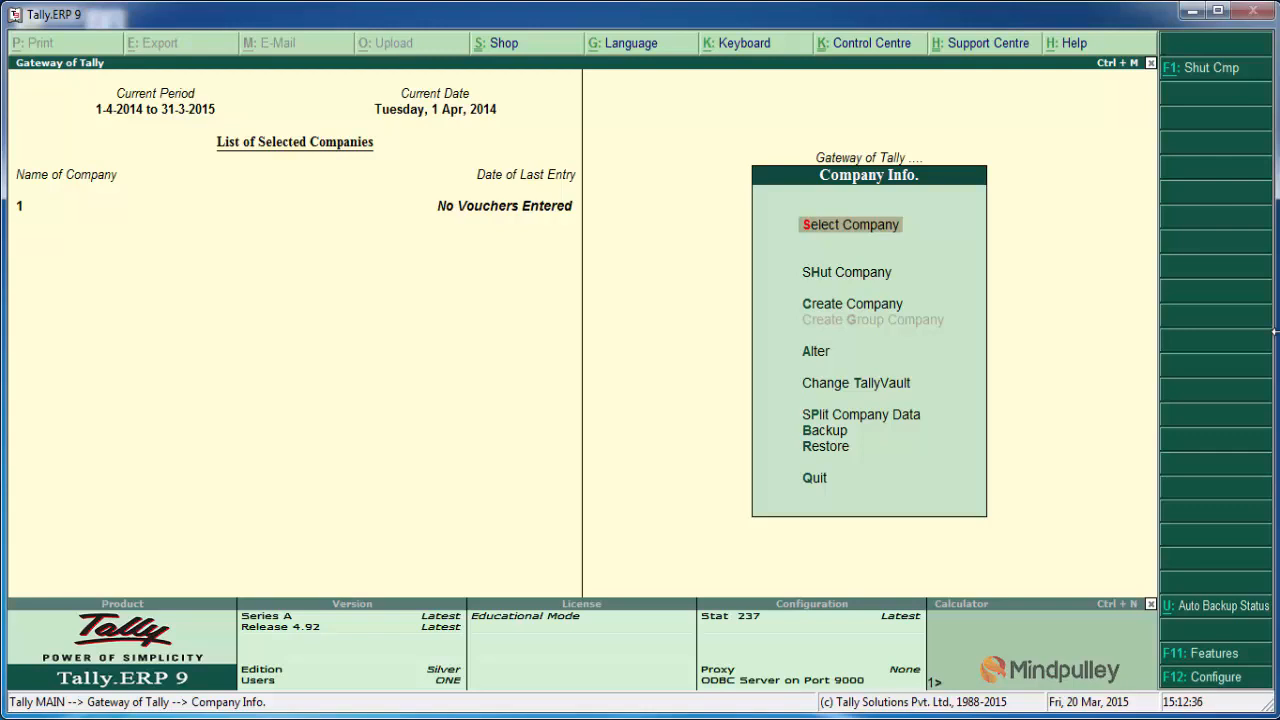
{"action": "key", "text": "Down"}
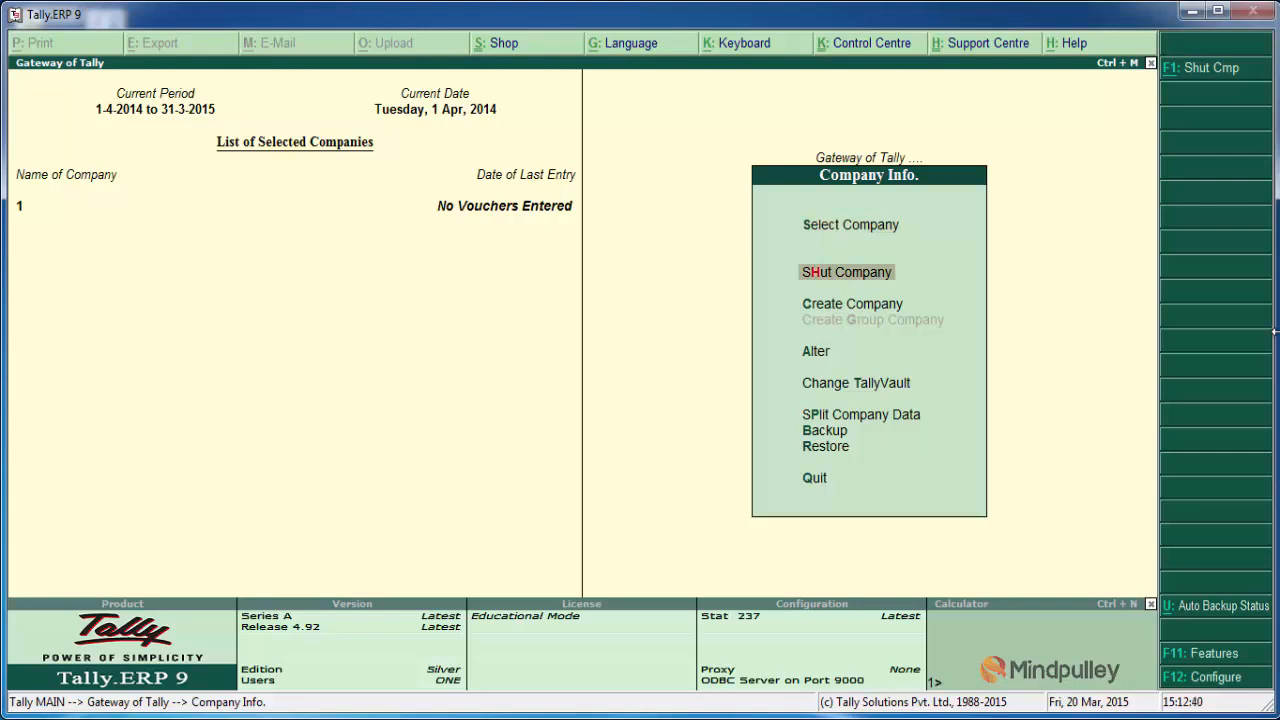
{"action": "key", "text": "Down"}
{"action": "key", "text": "Down"}
{"action": "key", "text": "Down"}
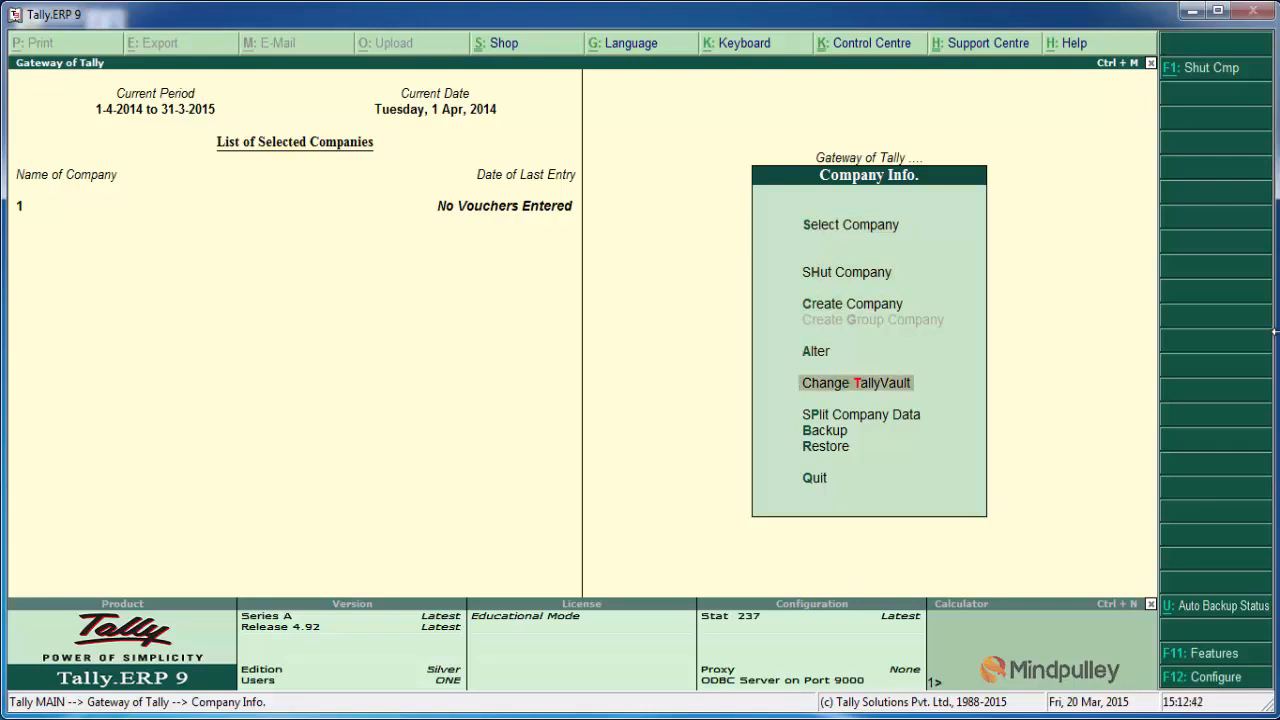
{"action": "key", "text": "Down"}
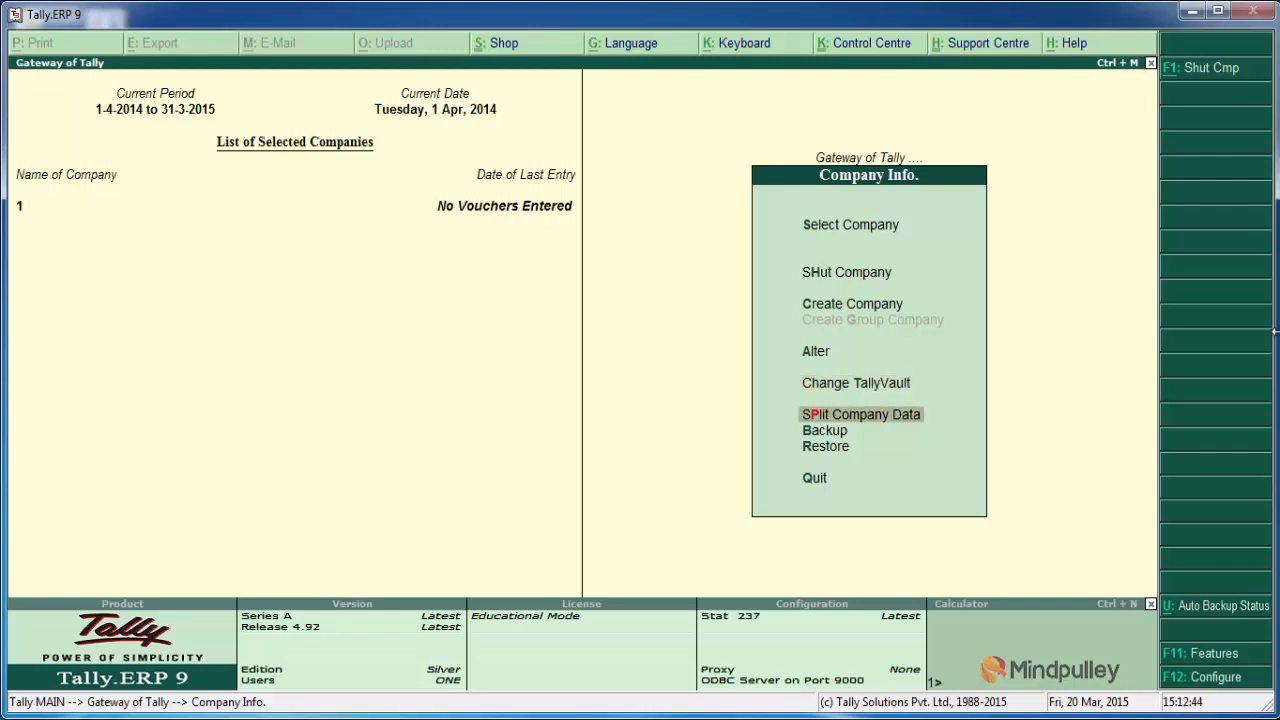
{"action": "key", "text": "Down"}
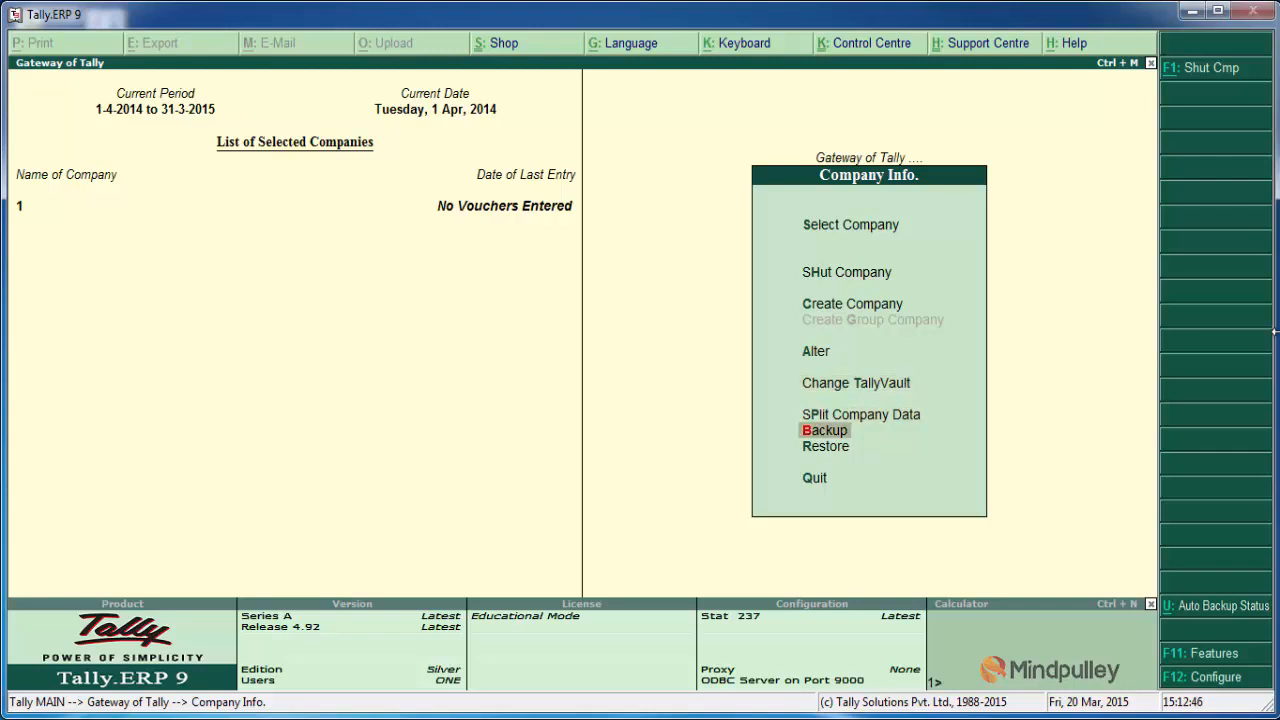
{"action": "key", "text": "Down"}
{"action": "key", "text": "Down"}
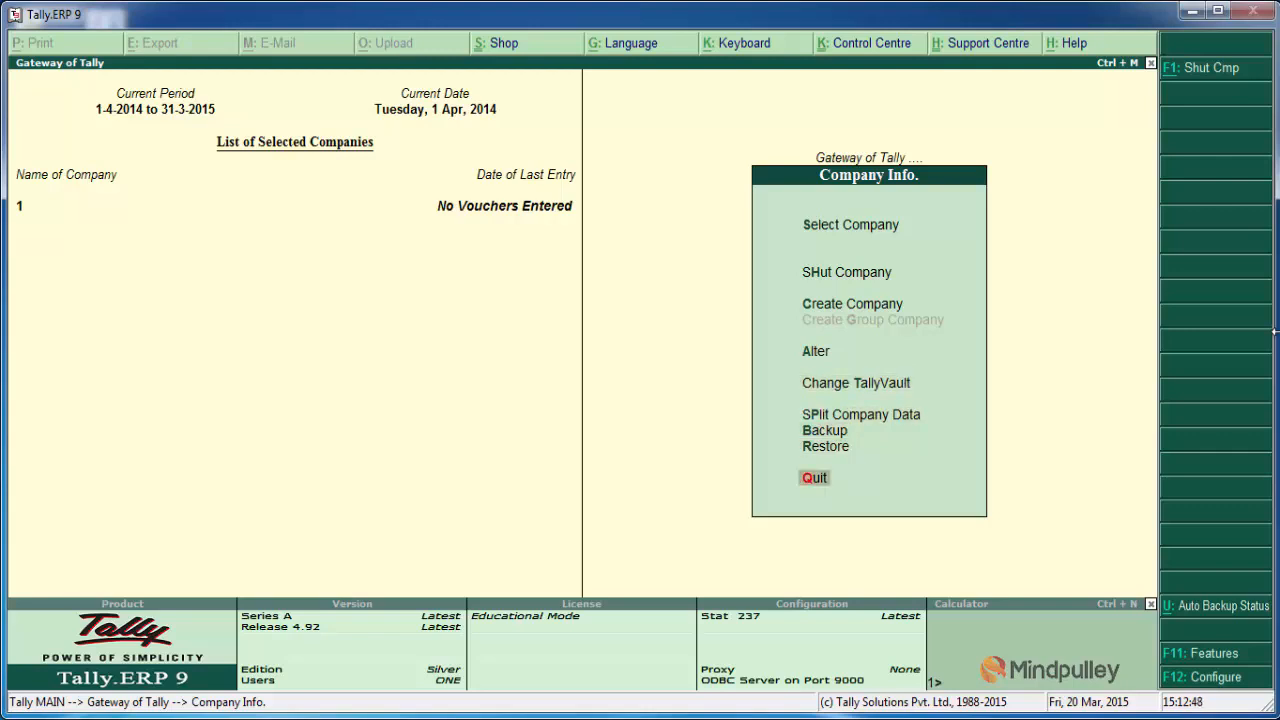
{"action": "key", "text": "Up"}
{"action": "key", "text": "Up"}
{"action": "key", "text": "Up"}
{"action": "key", "text": "Up"}
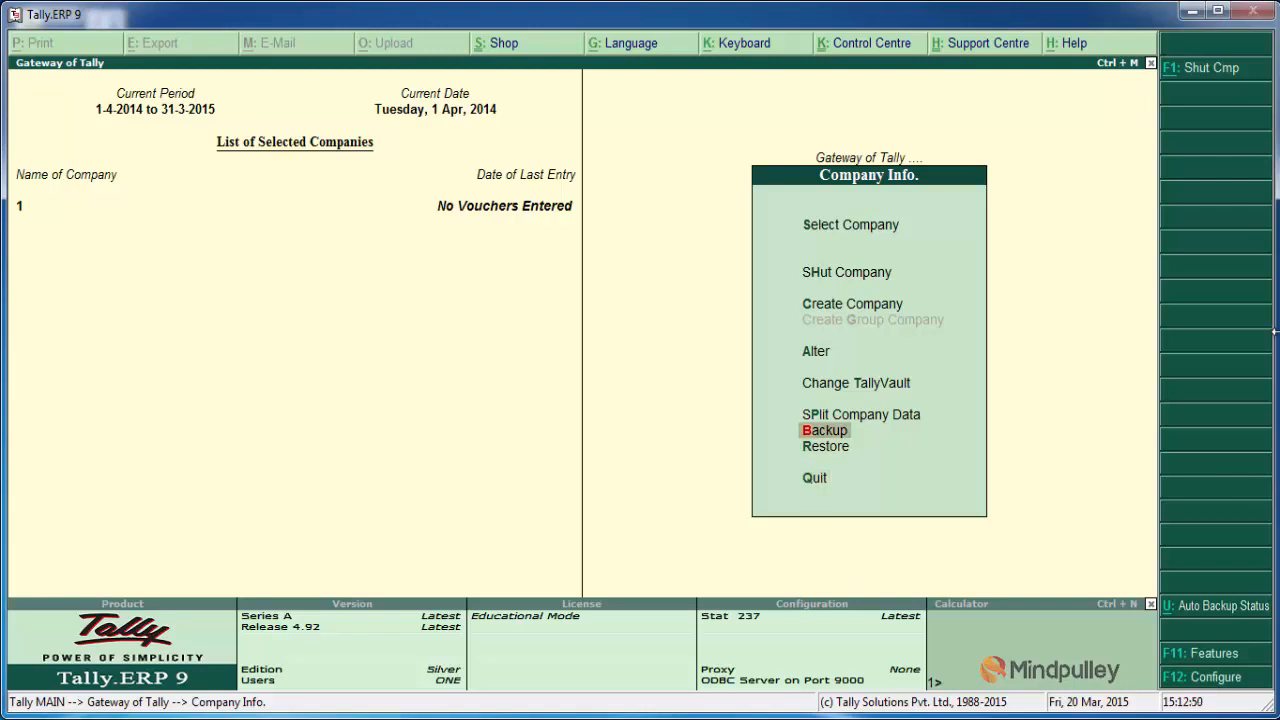
{"action": "key", "text": "Up"}
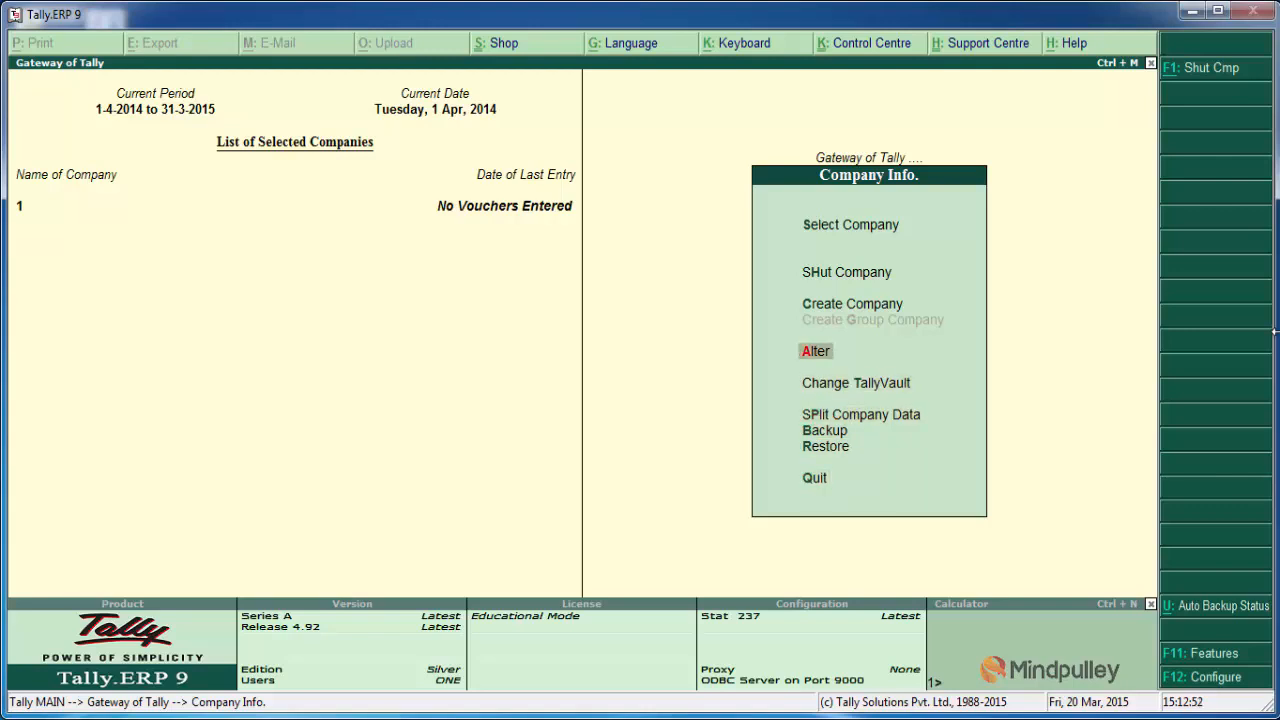
Step: Start creating a new company and keep the default data directory
{"action": "key", "text": "Up"}
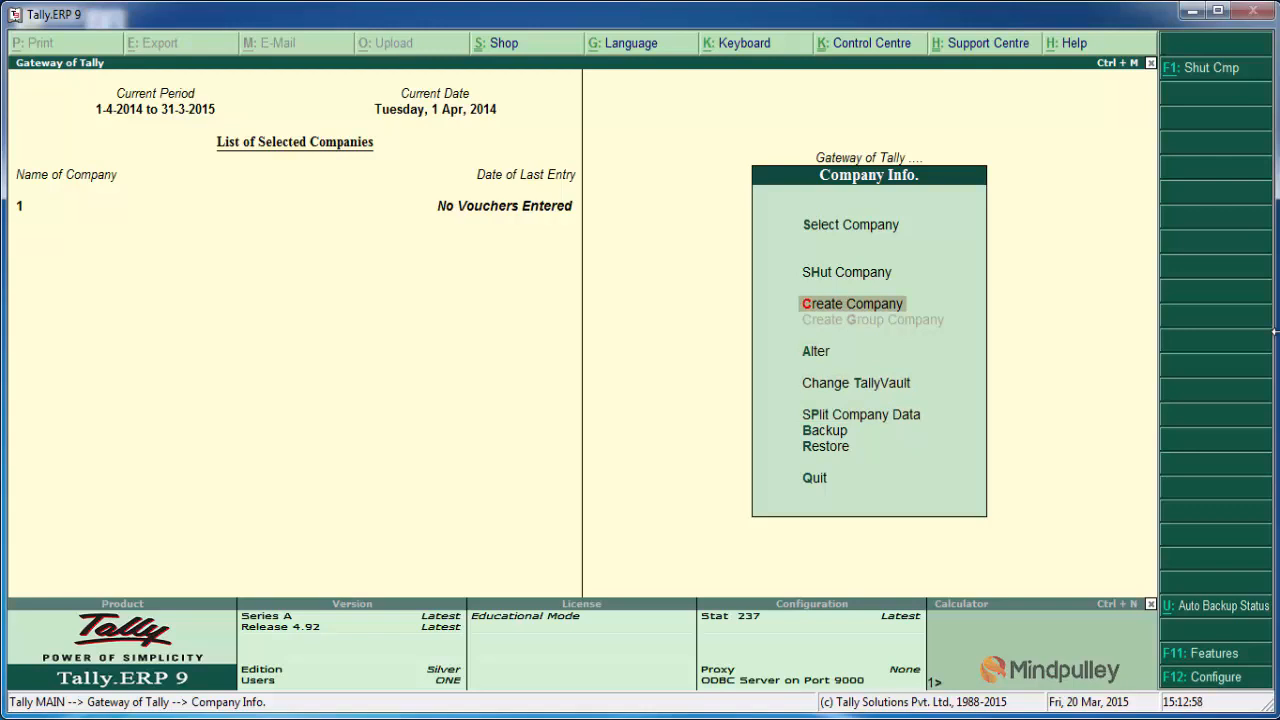
{"action": "key", "text": "Return"}
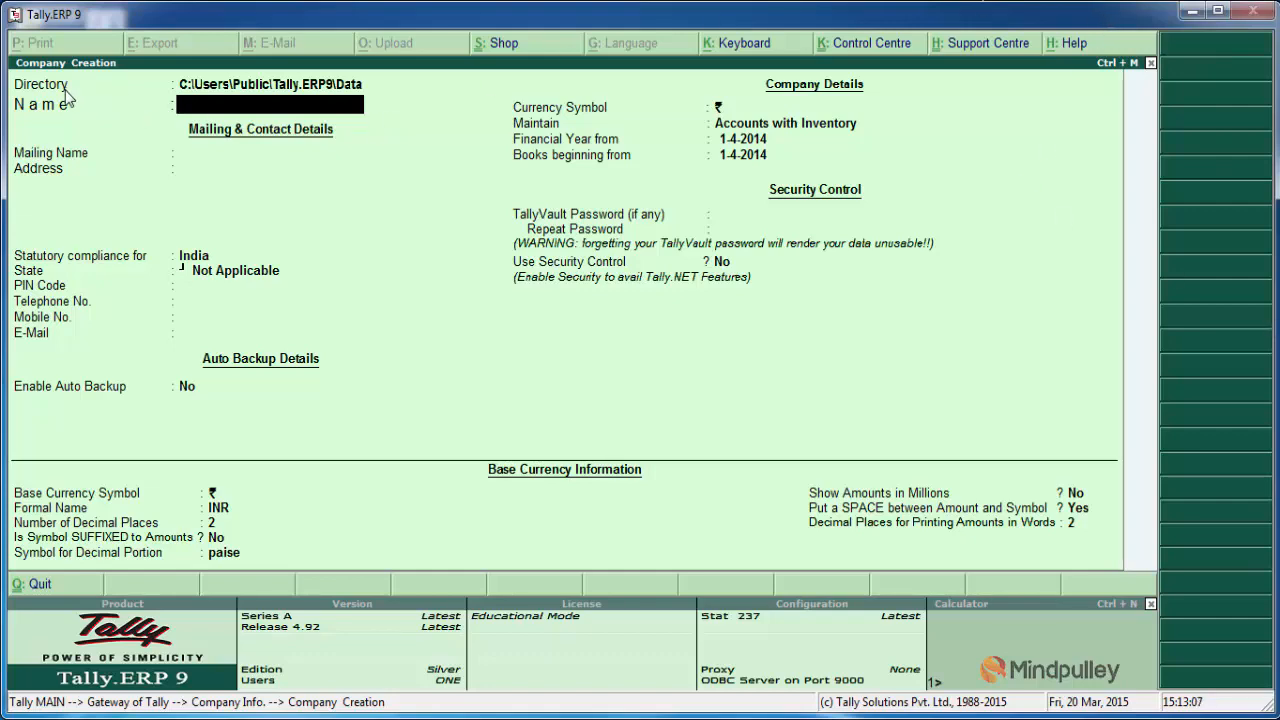
{"action": "left_click", "coordinate": [205, 86]}
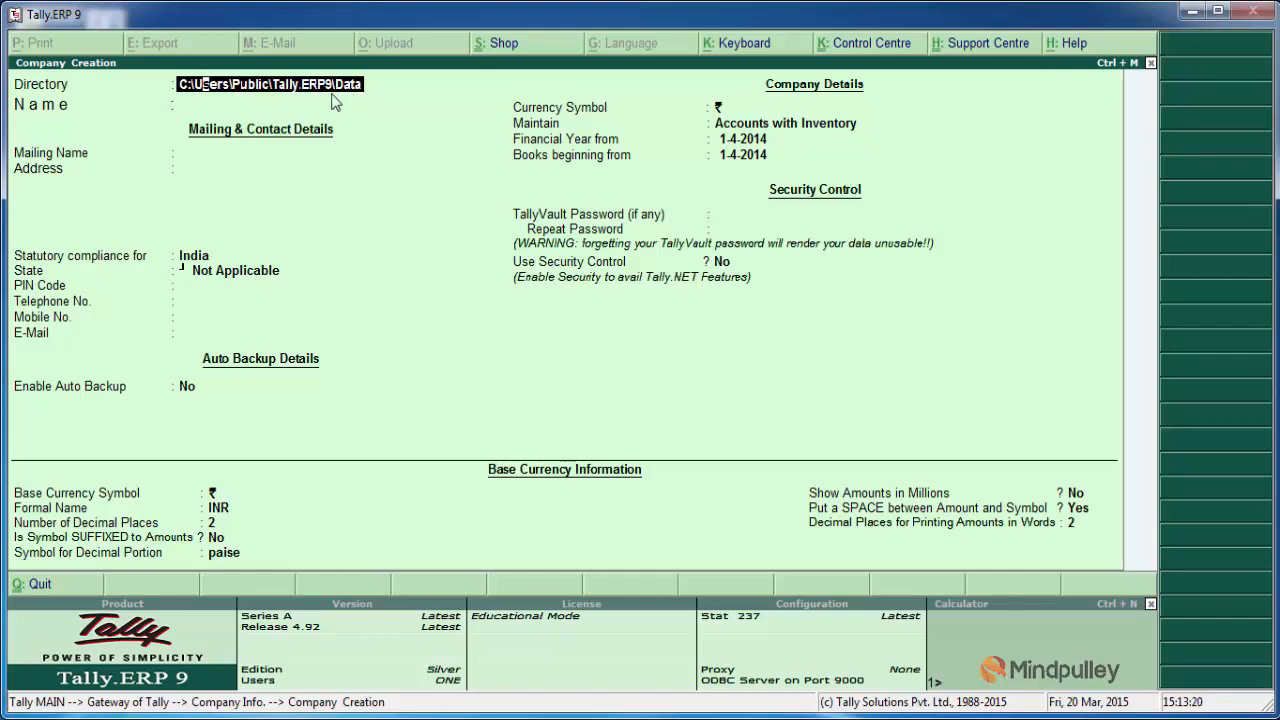
{"action": "key", "text": "Return"}
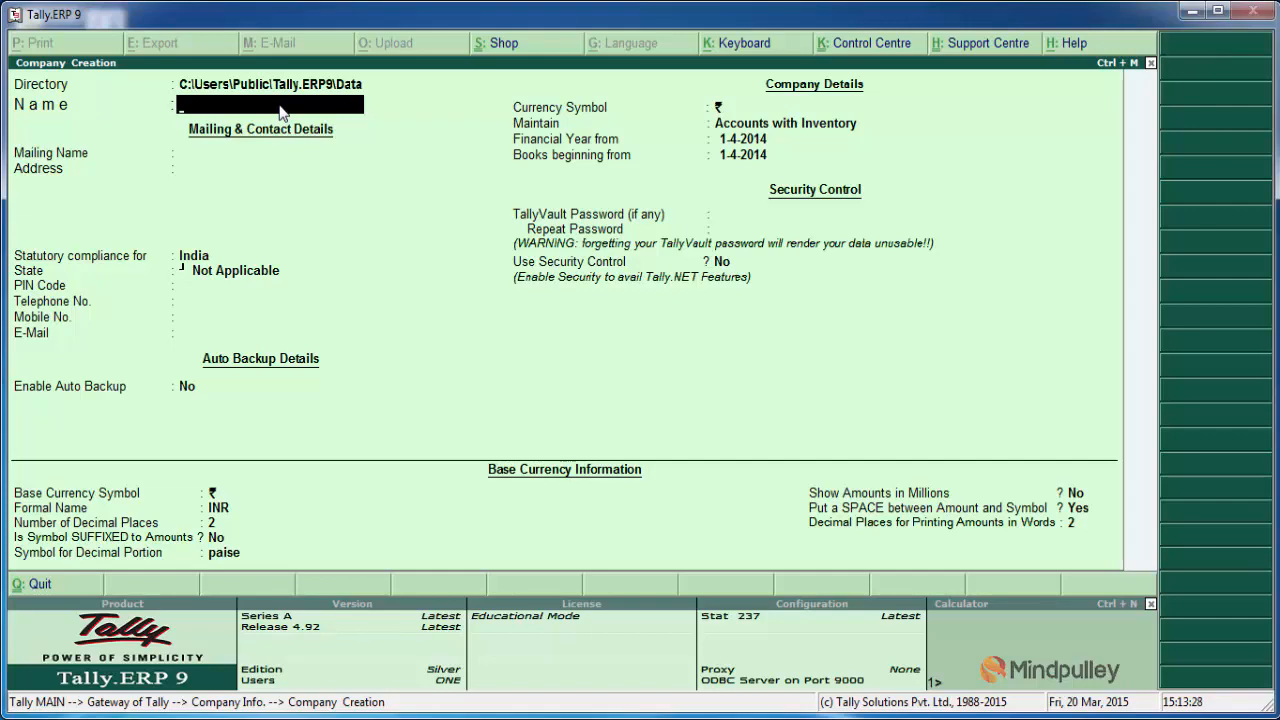
Step: Name the new company Mindpulley and accept the same text as its mailing name
{"action": "type", "text": "Mindpulley"}
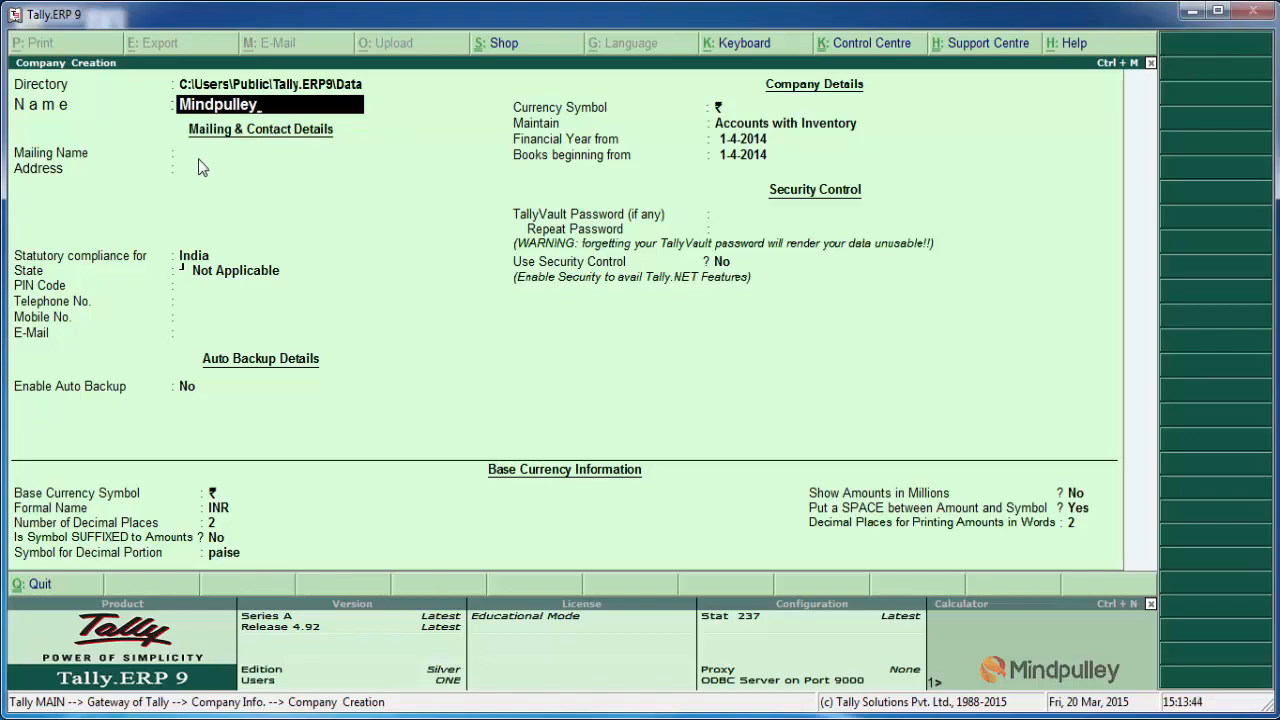
{"action": "key", "text": "Return"}
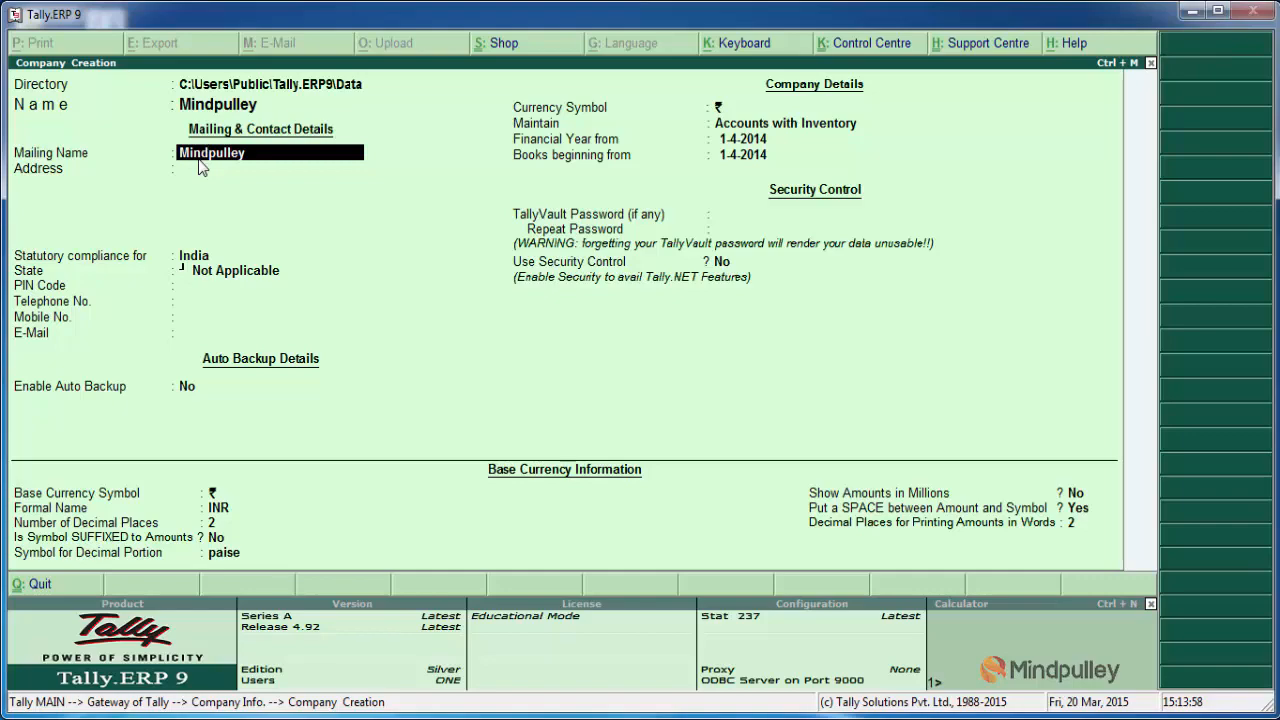
{"action": "key", "text": "Return"}
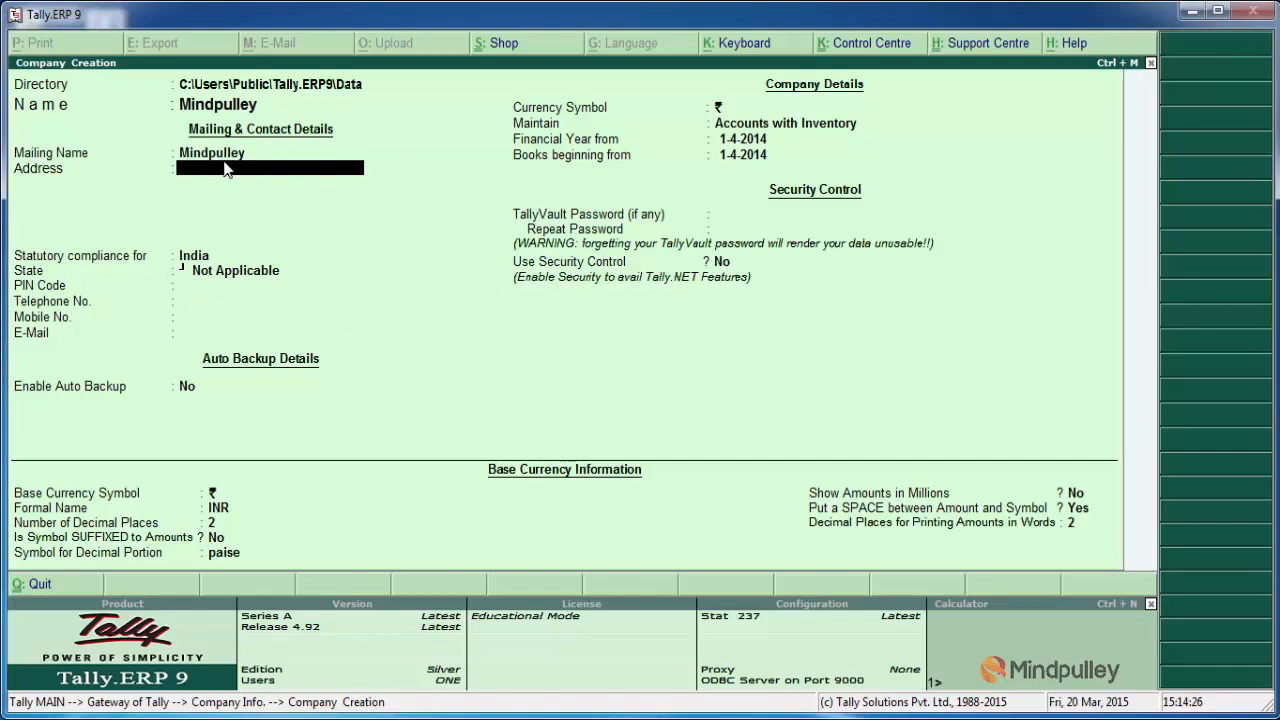
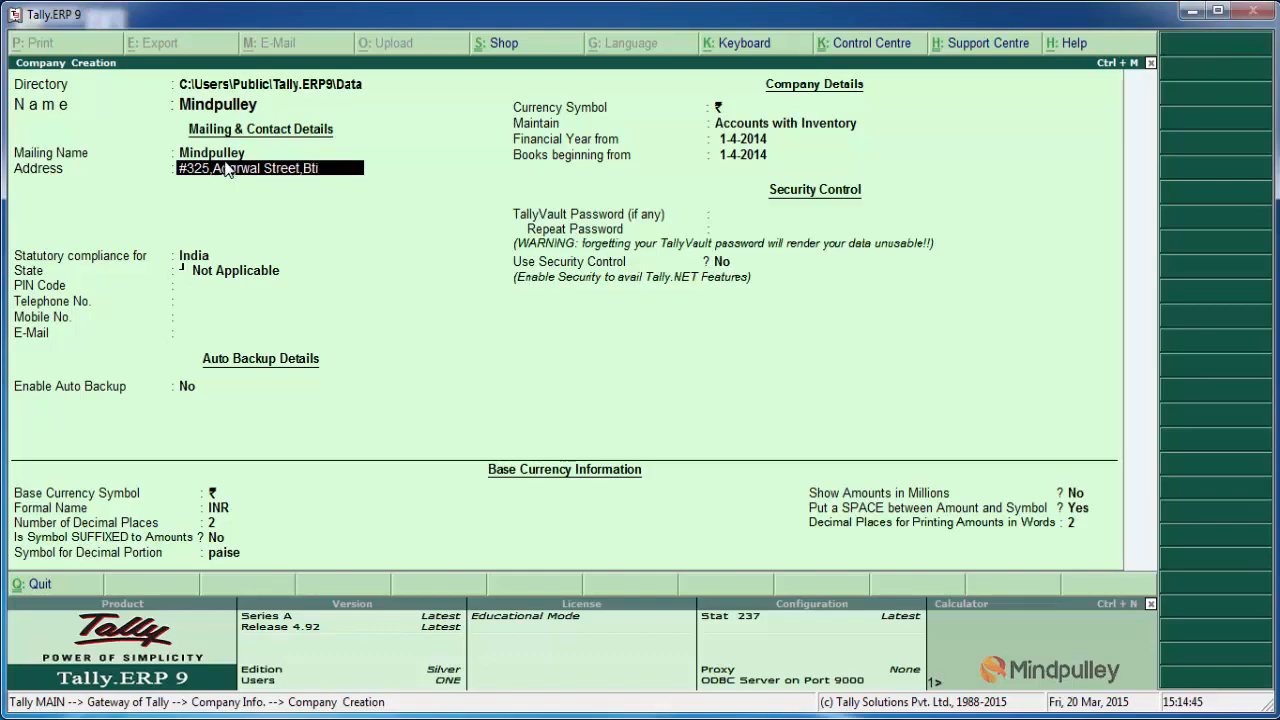
Step: Enter the company's street address in the mailing details
{"action": "key", "text": "Return"}
{"action": "key", "text": "Return"}
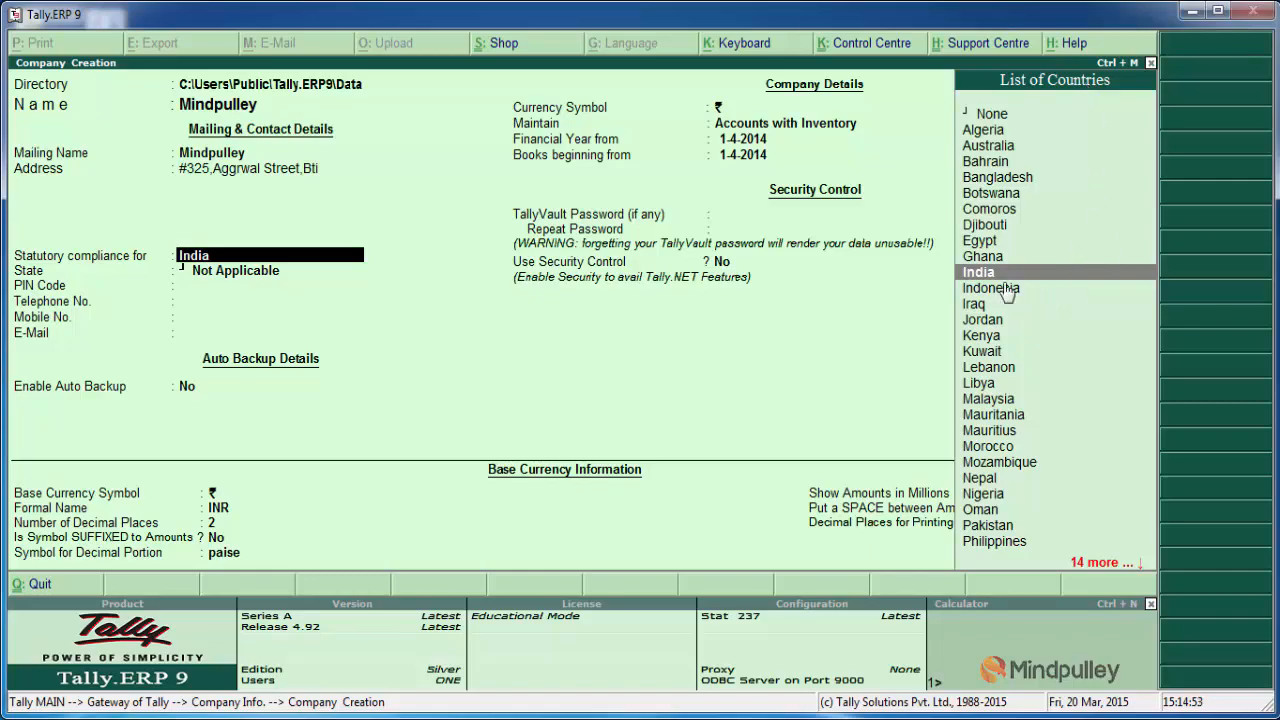
Step: Keep India as the statutory compliance country and set the state to Delhi
{"action": "key", "text": "Return"}
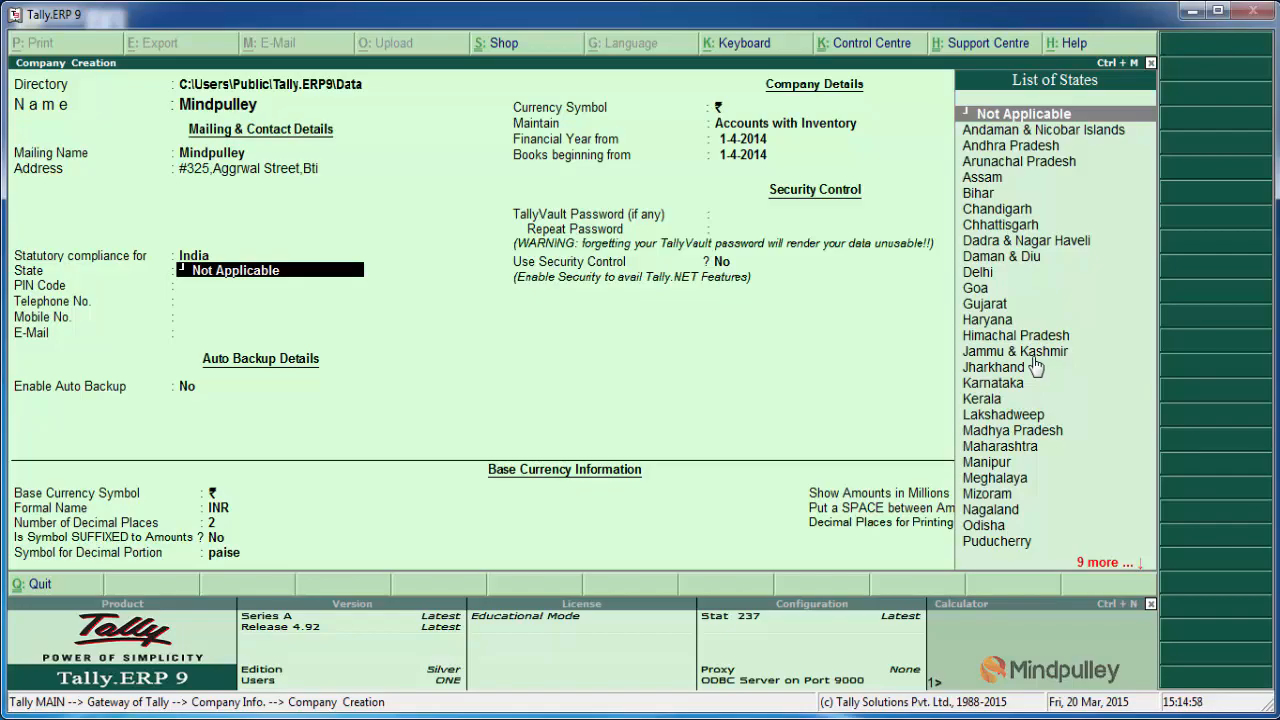
{"action": "type", "text": "D"}
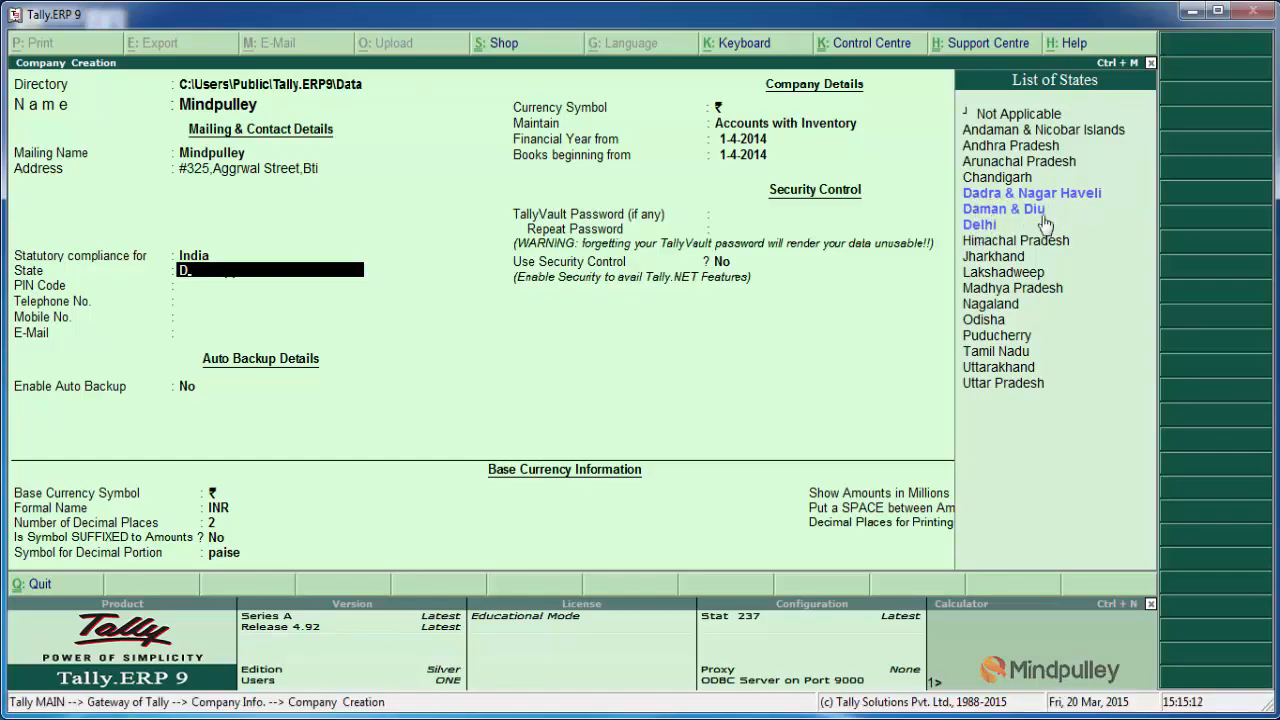
{"action": "left_click", "coordinate": [980, 227]}
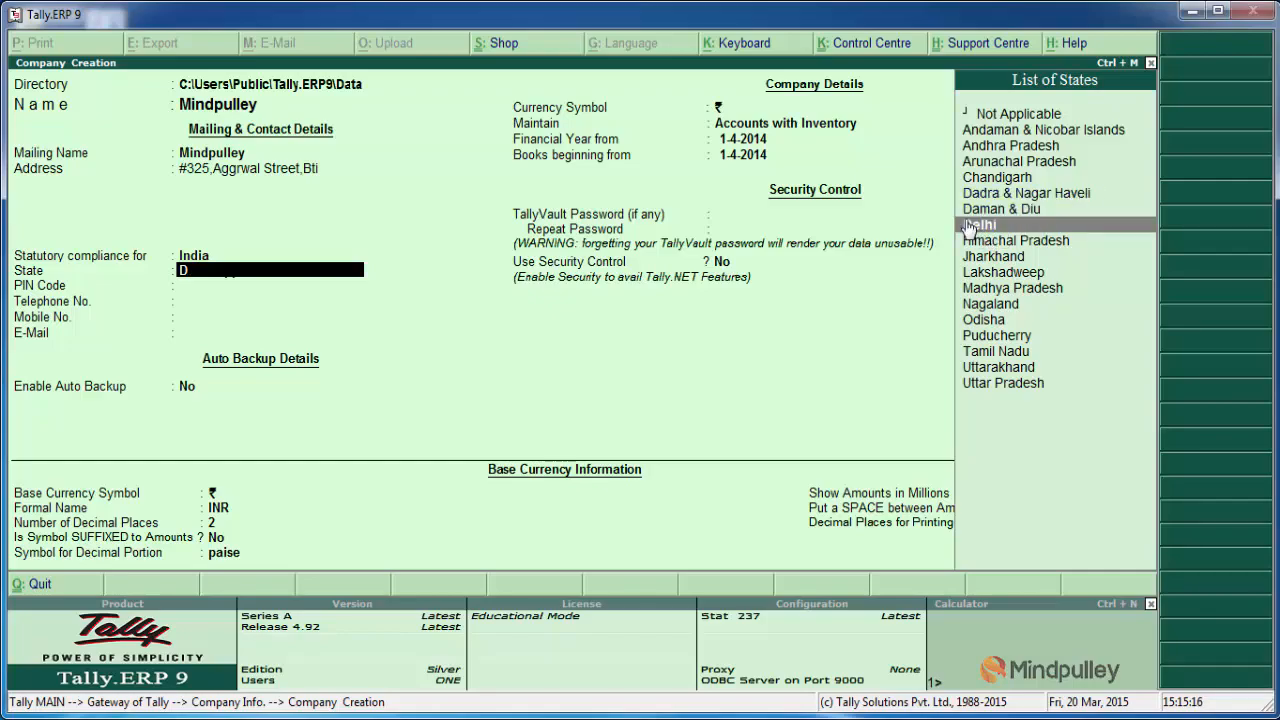
{"action": "left_click", "coordinate": [968, 228]}
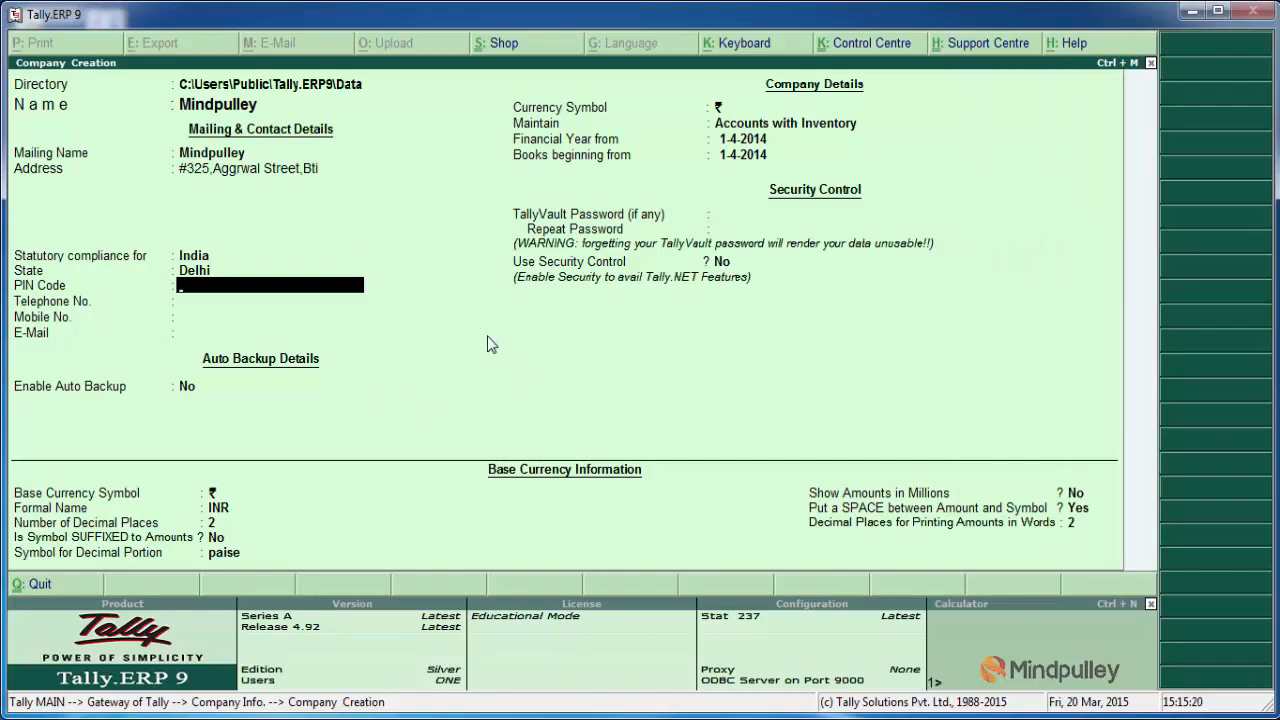
Step: Enter the company's postal code and telephone number in the contact details
{"action": "type", "text": "11035"}
{"action": "key", "text": "Return"}
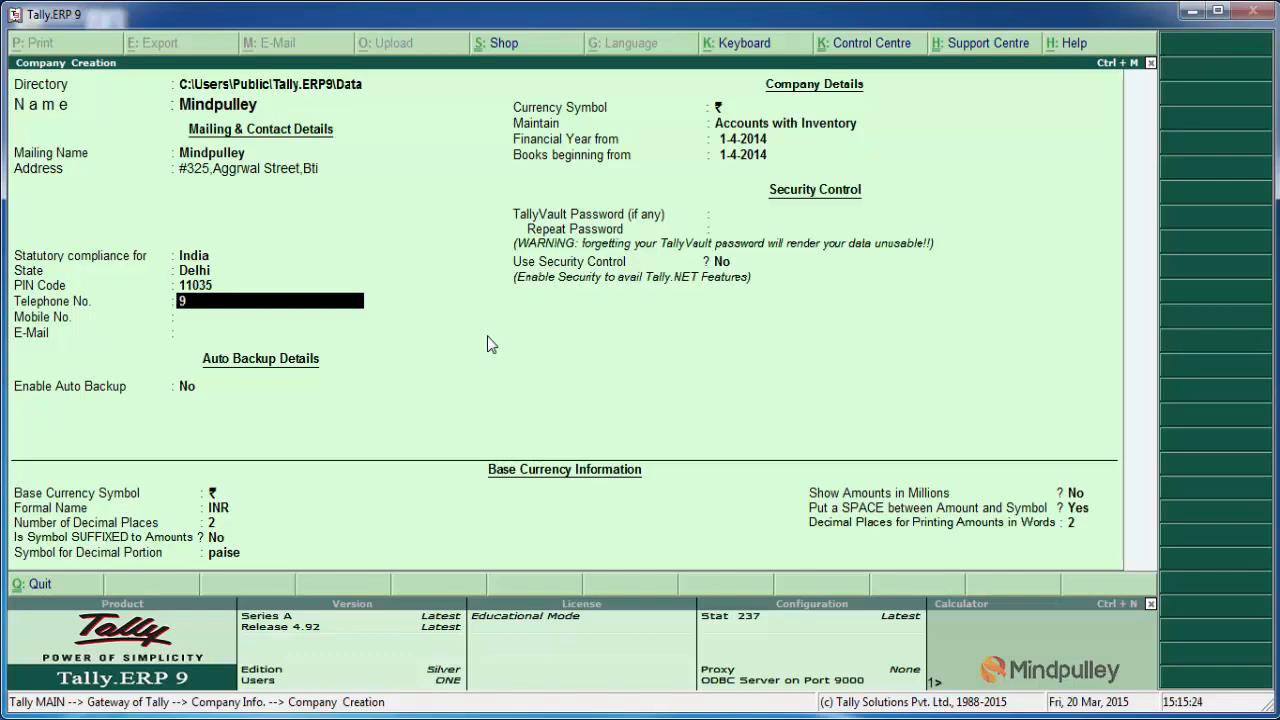
{"action": "key", "text": "Return"}
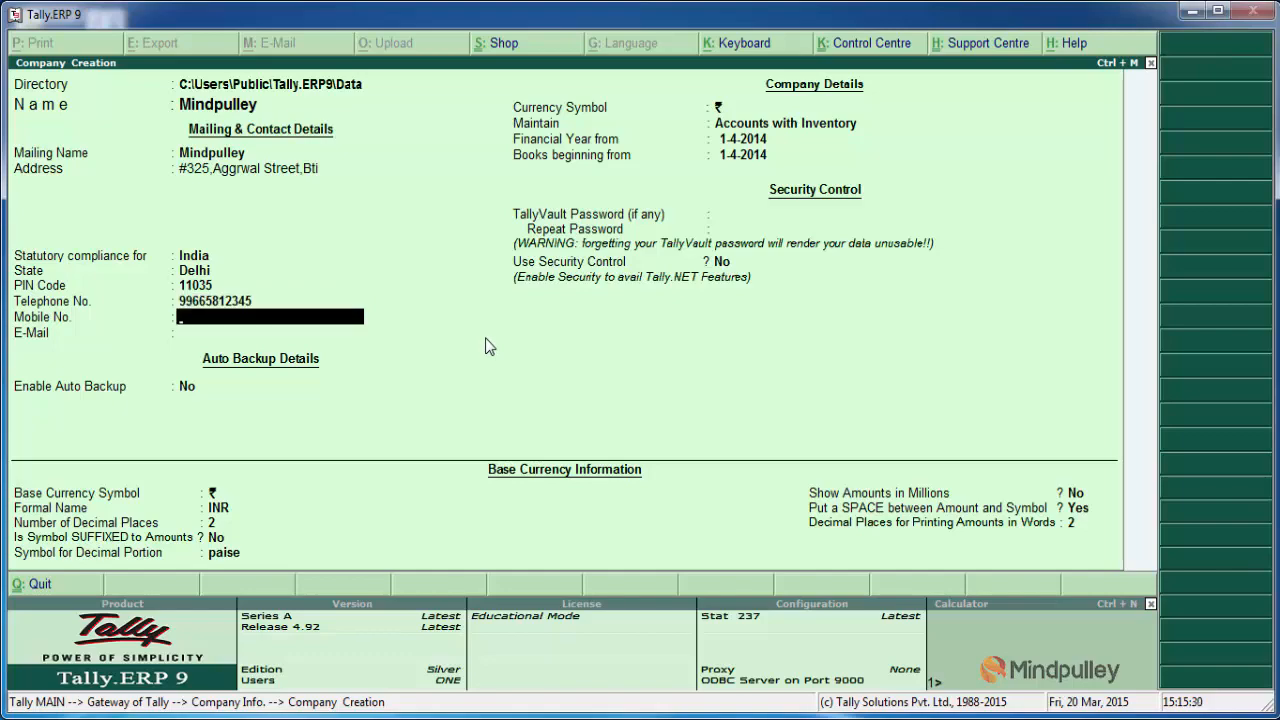
Step: Enter the company's mobile number in the contact details
{"action": "key", "text": "Return"}
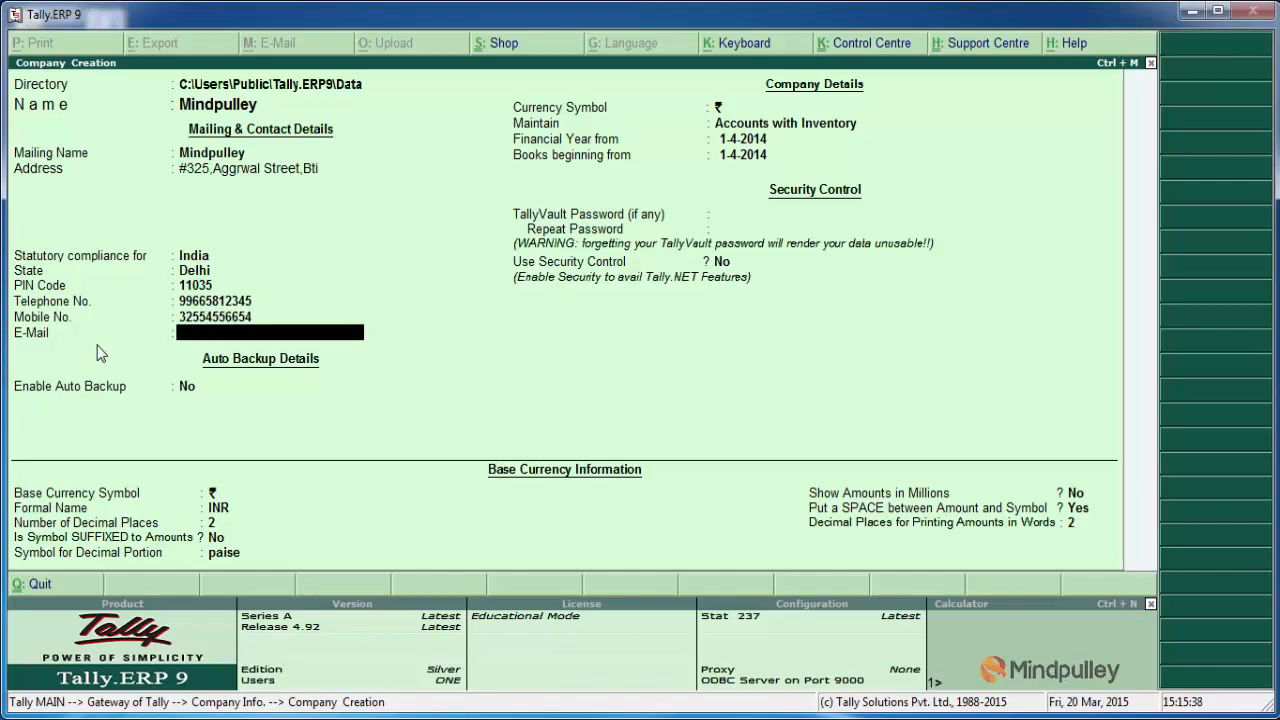
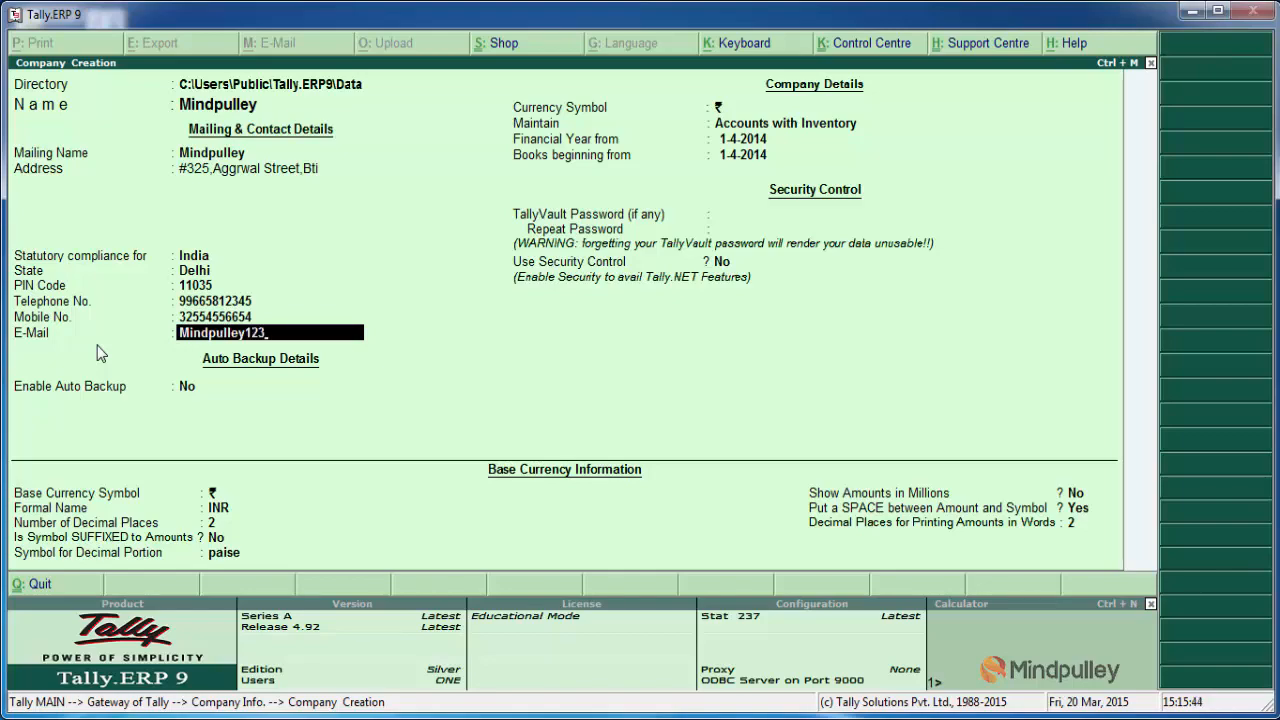
Step: Enter the company's e-mail address and leave auto backup set to No
{"action": "key", "text": "Return"}
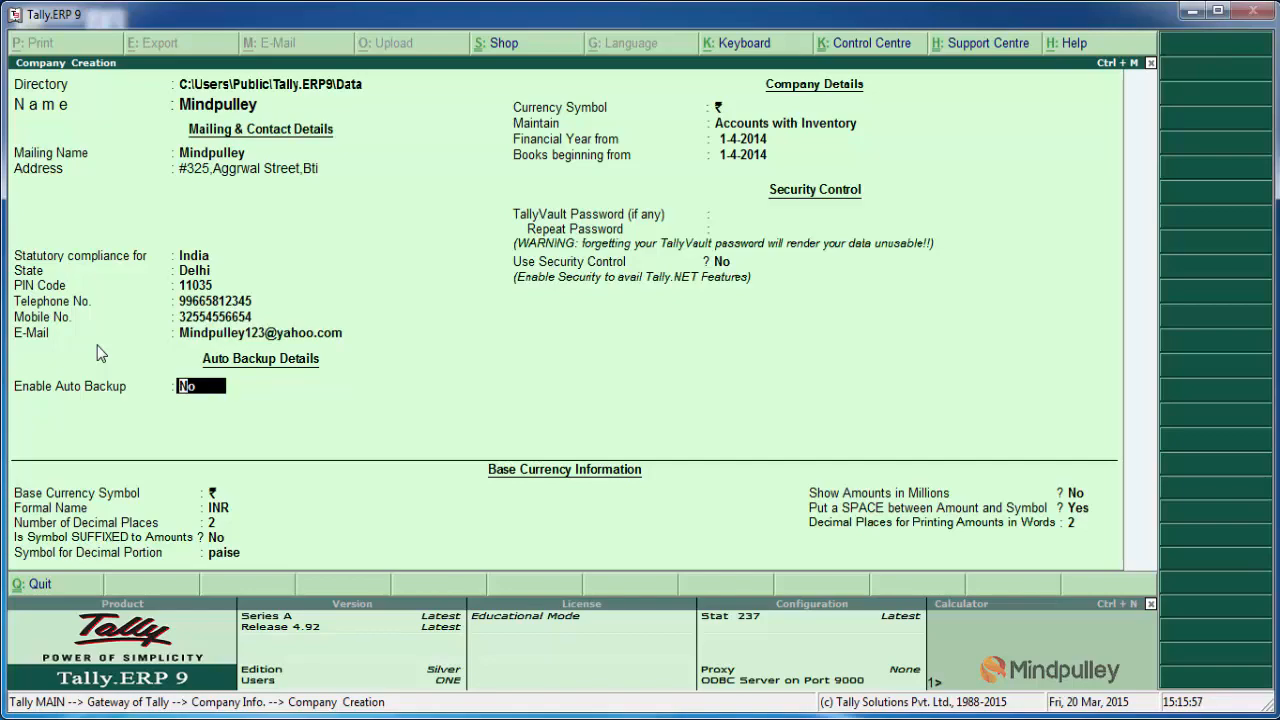
{"action": "key", "text": "Return"}
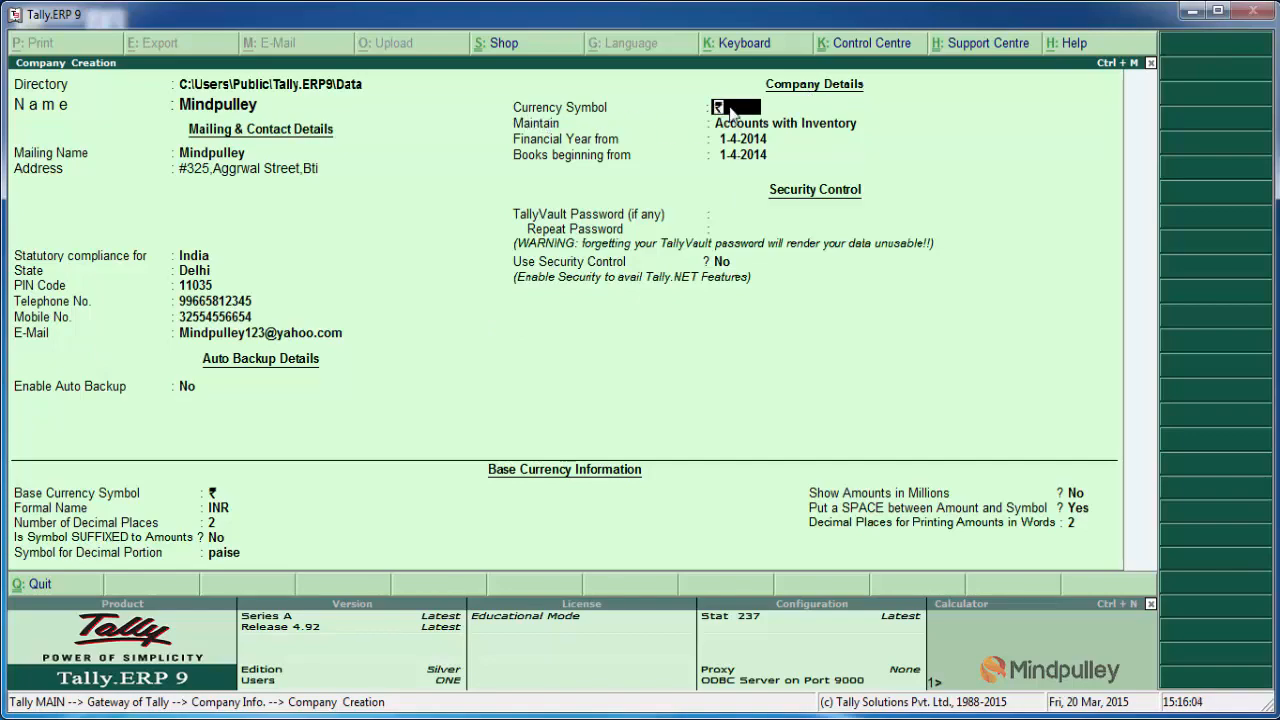
Step: Keep ₹ as the currency symbol and set the company to maintain Accounts only
{"action": "key", "text": "Return"}
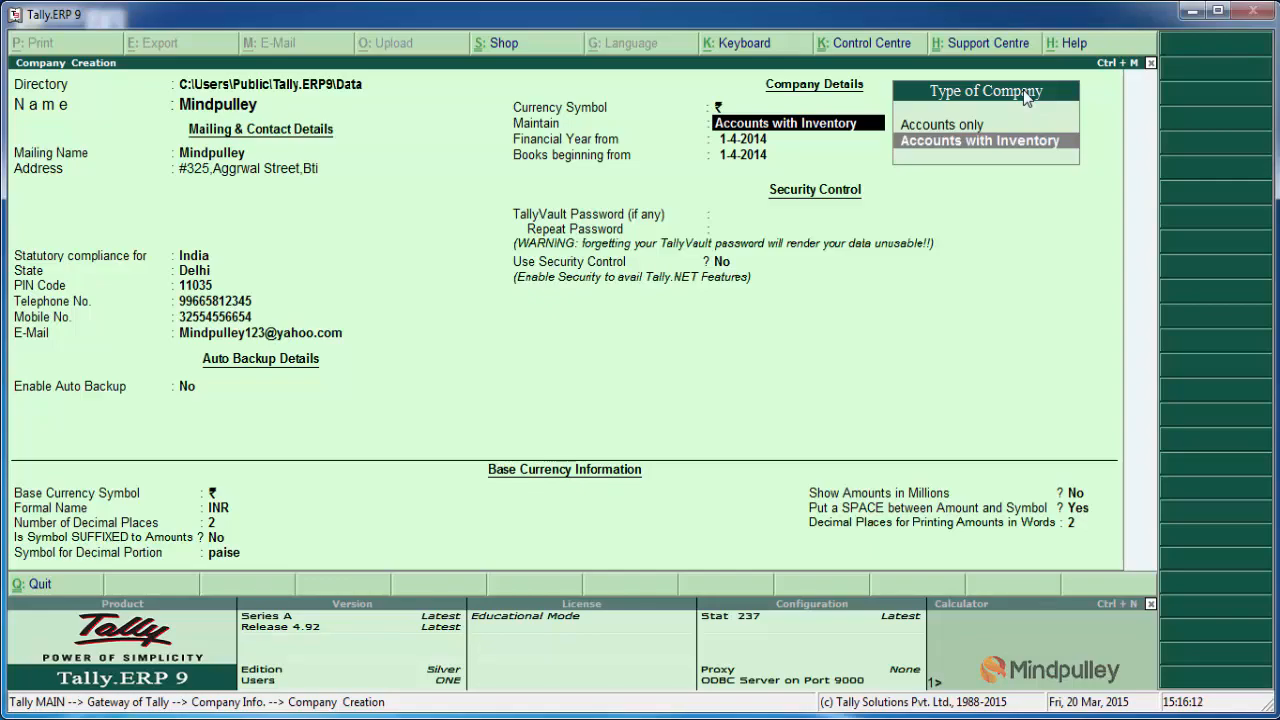
{"action": "key", "text": "Up"}
{"action": "key", "text": "Down"}
{"action": "key", "text": "Up"}
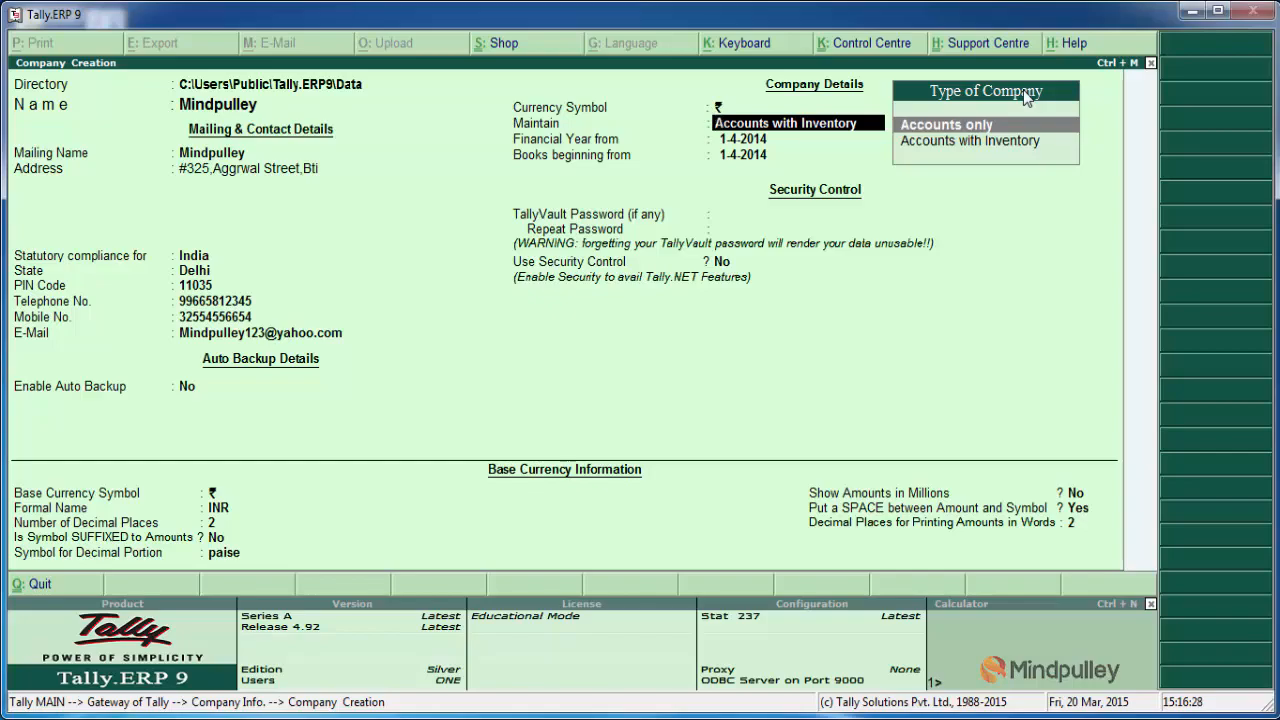
{"action": "key", "text": "Down"}
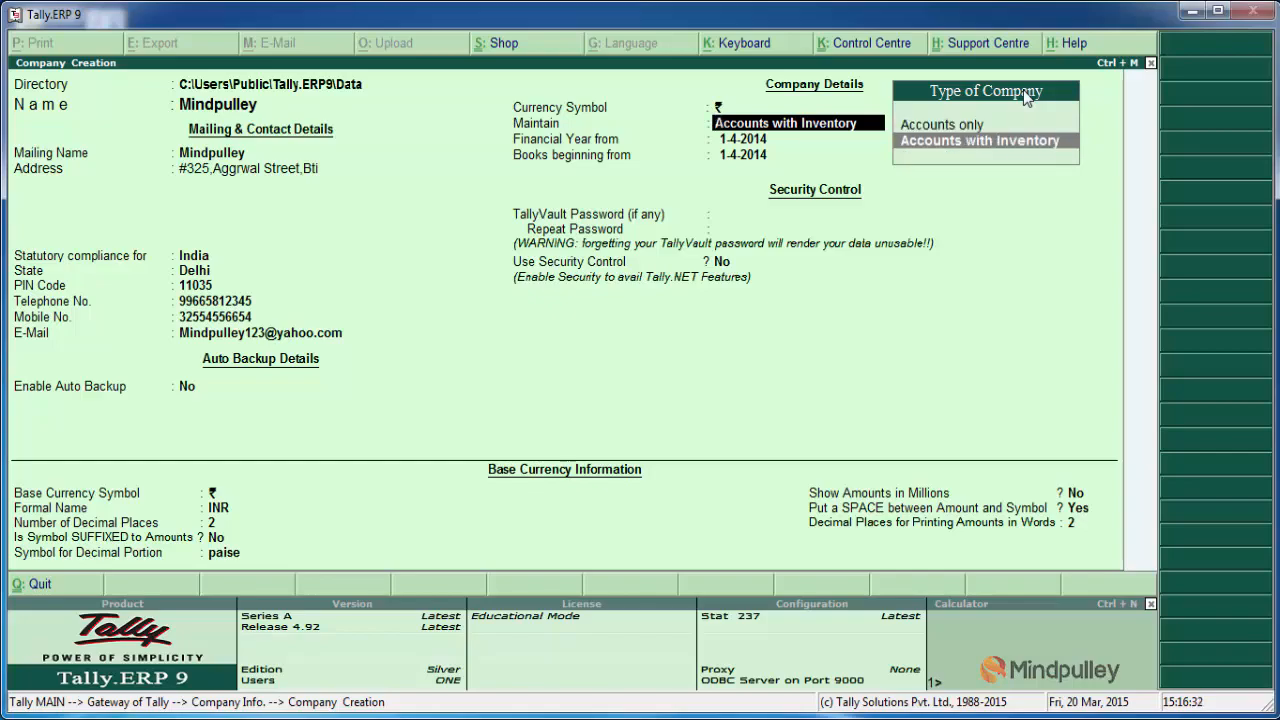
{"action": "key", "text": "Up"}
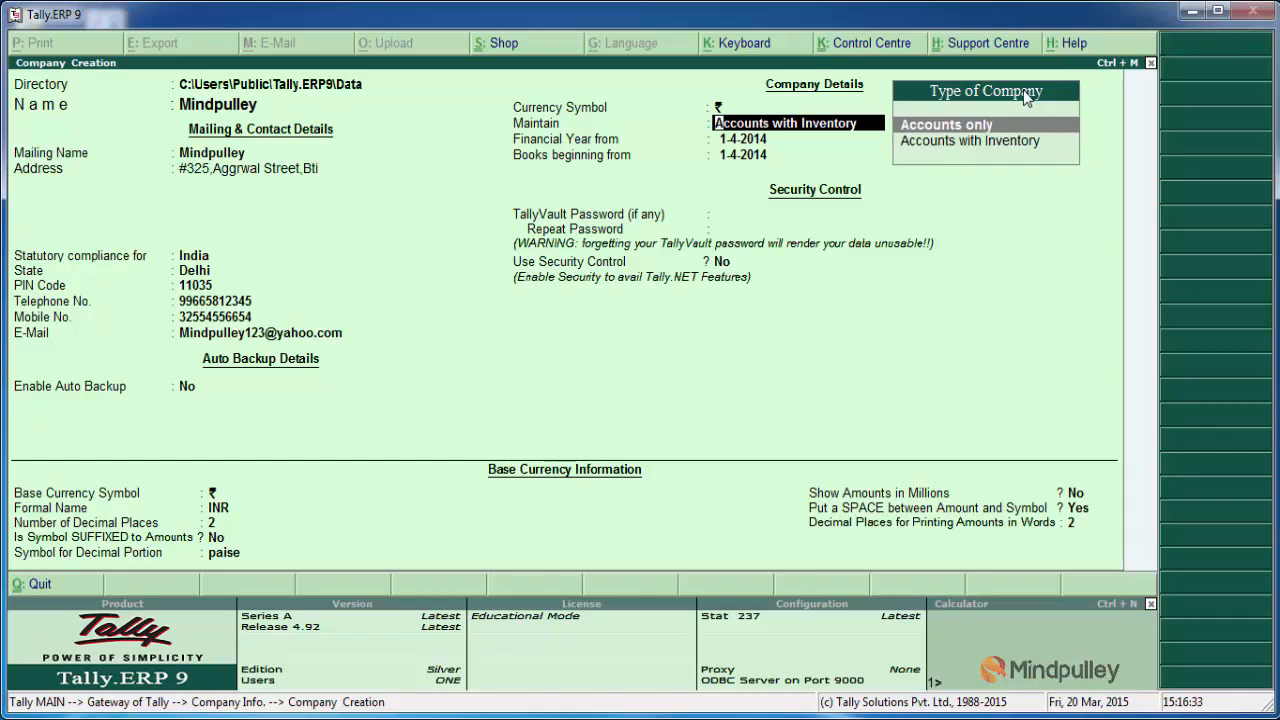
{"action": "left_click", "coordinate": [965, 130]}
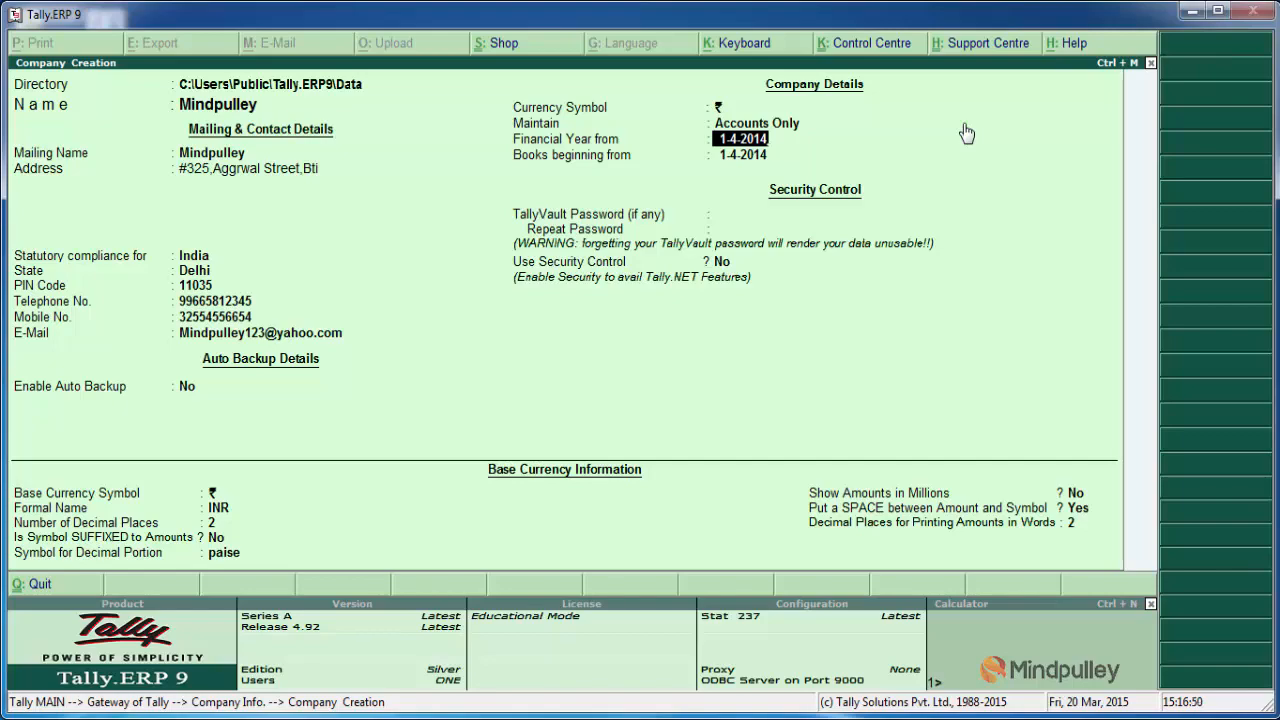
Step: Set the financial year and books to begin on 1-4-2012, leaving the TallyVault password blank and security control at No
{"action": "key", "text": "BackSpace"}
{"action": "type", "text": "2"}
{"action": "key", "text": "Return"}
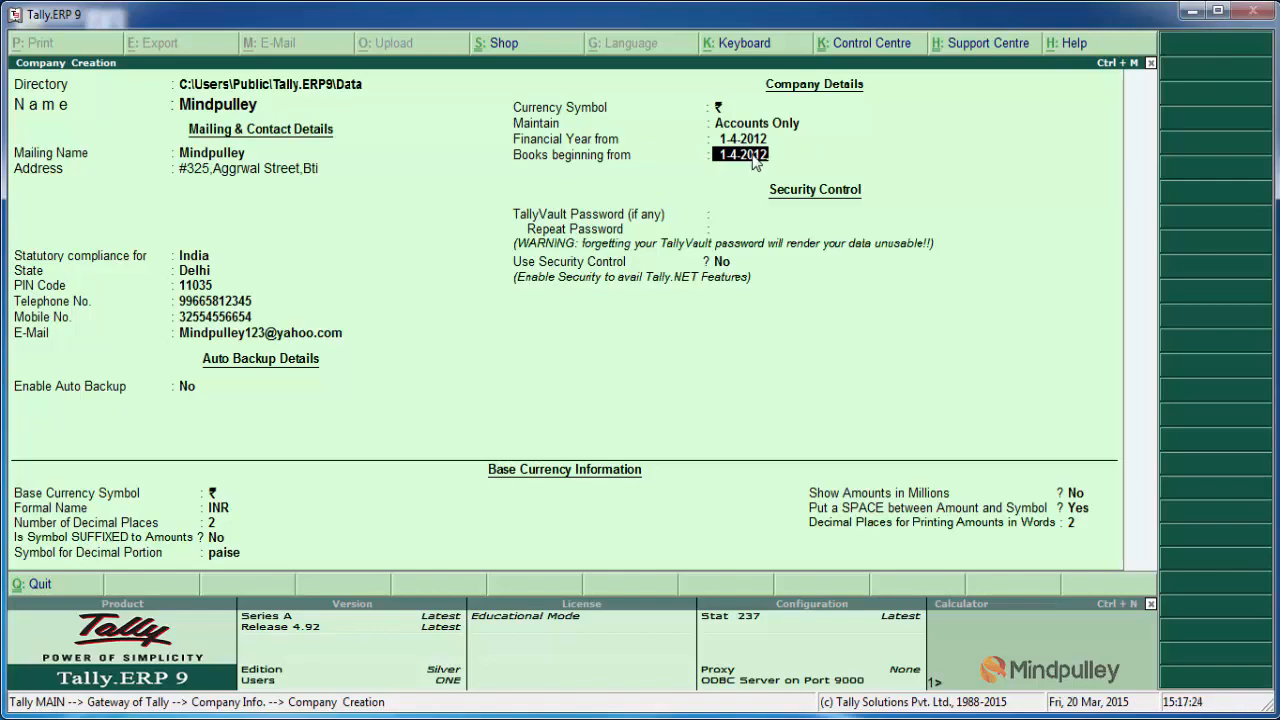
{"action": "key", "text": "Return"}
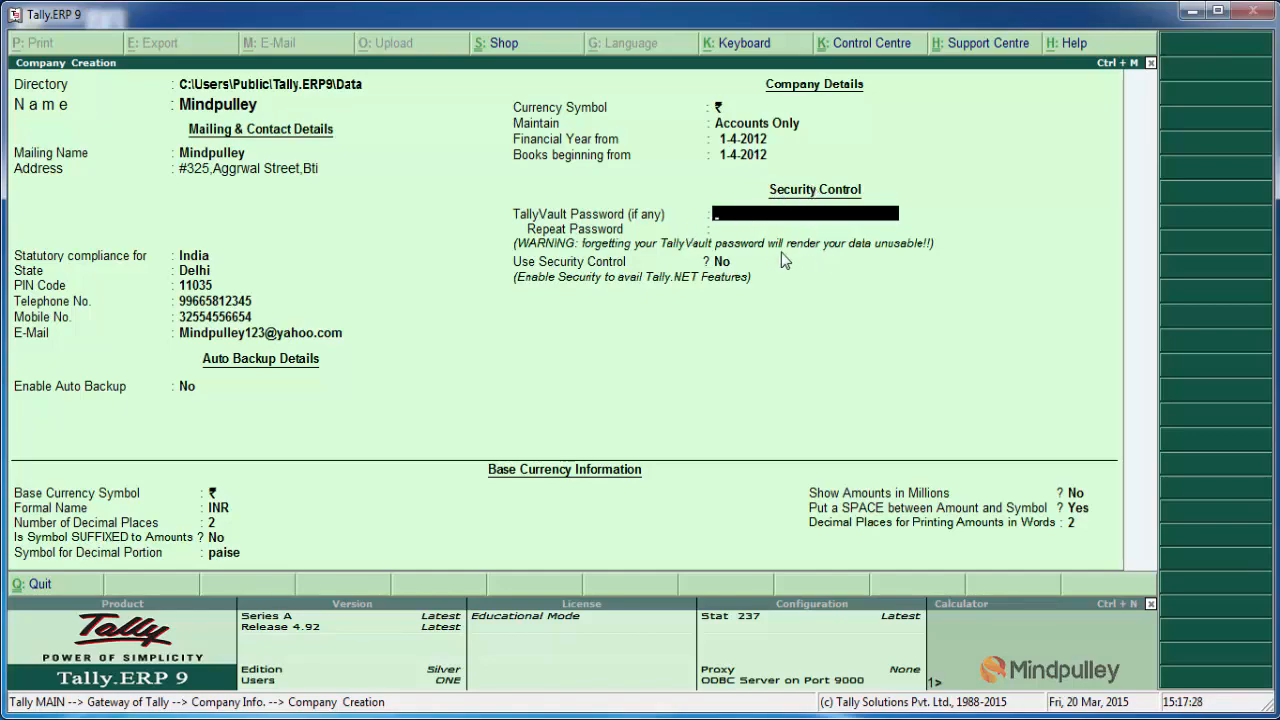
{"action": "key", "text": "Return"}
{"action": "key", "text": "Return"}
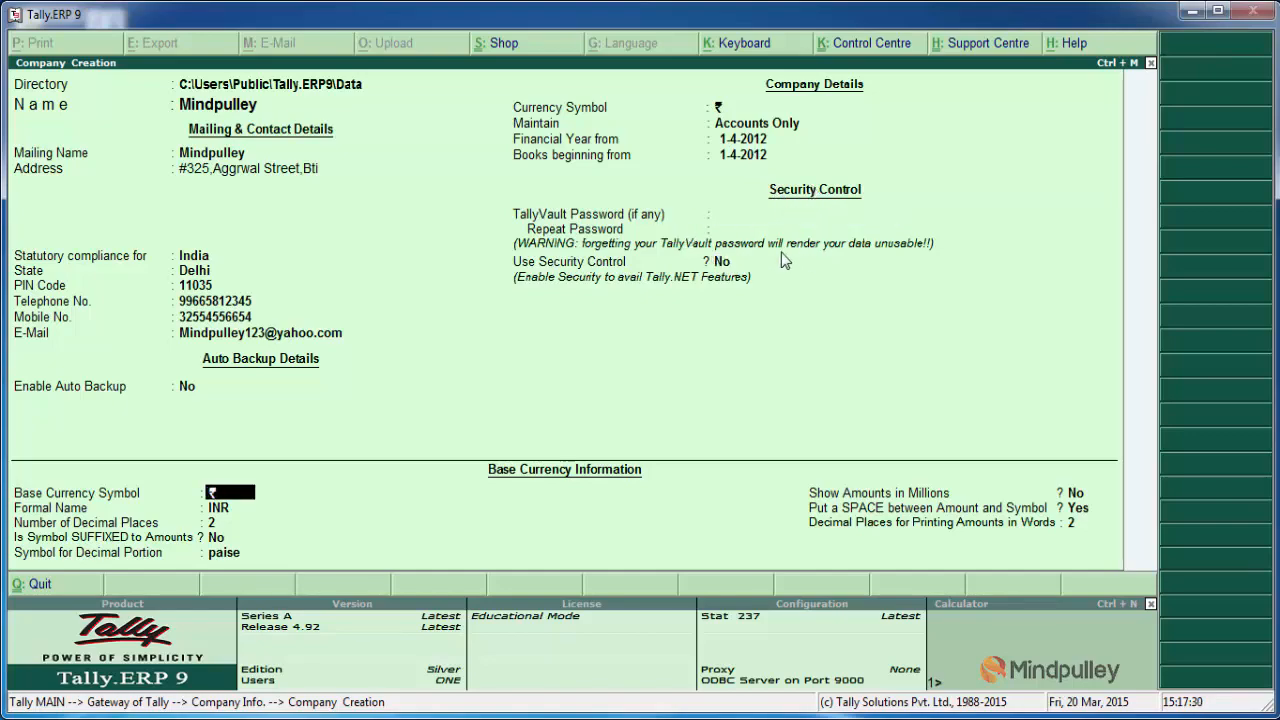
Step: Keep the default base currency settings of ₹, INR, 2 decimal places and paise, and accept the company creation
{"action": "key", "text": "Return"}
{"action": "key", "text": "Return"}
{"action": "key", "text": "Return"}
{"action": "key", "text": "Return"}
{"action": "key", "text": "Return"}
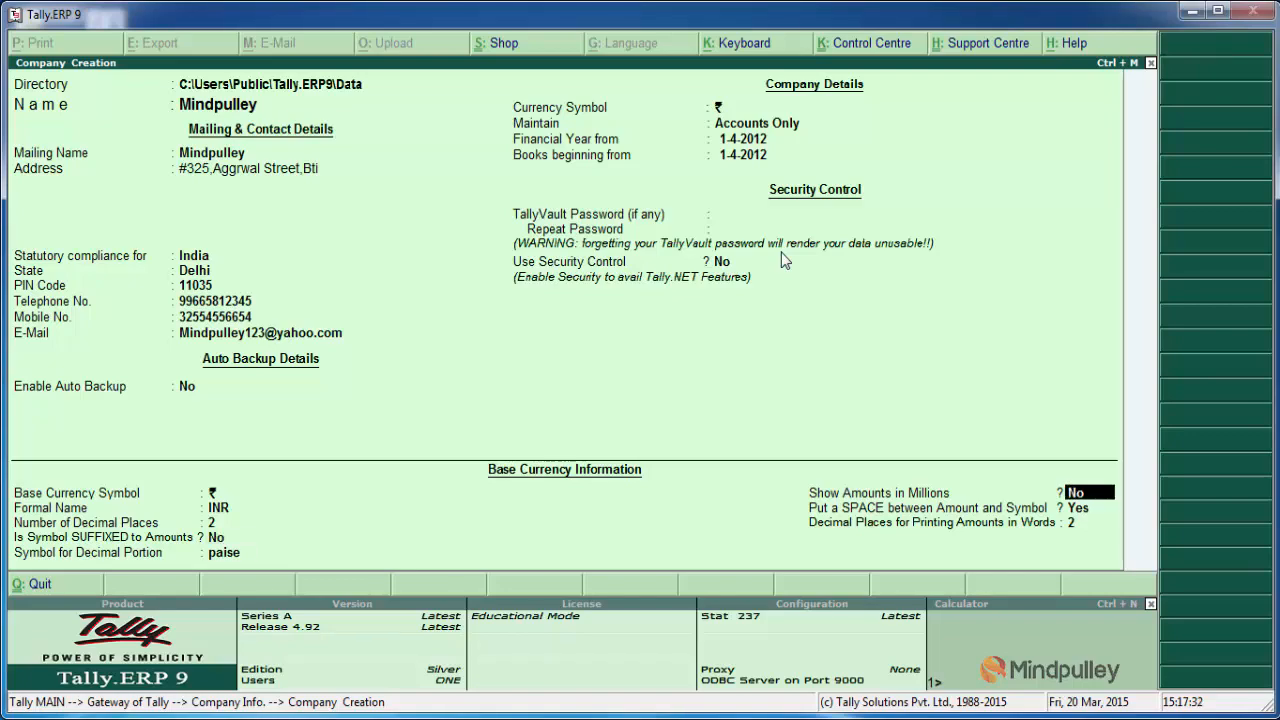
{"action": "key", "text": "Return"}
{"action": "key", "text": "Return"}
{"action": "key", "text": "Return"}
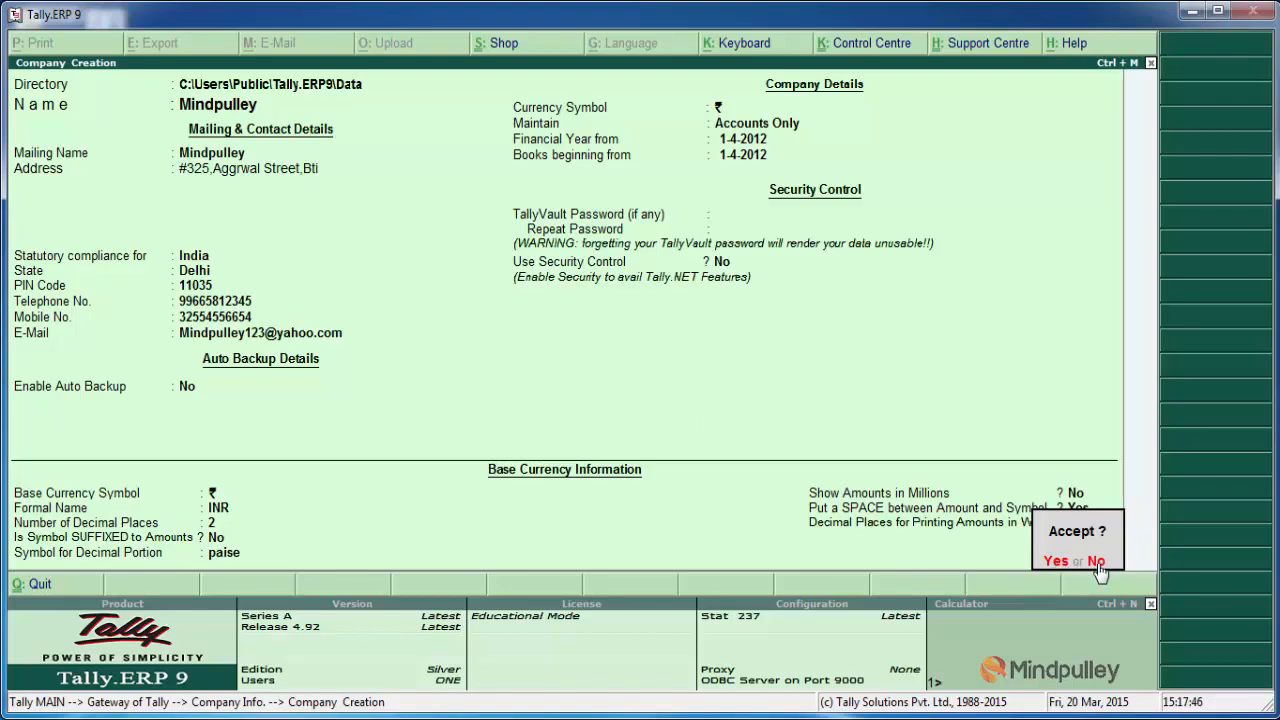
{"action": "key", "text": "Return"}
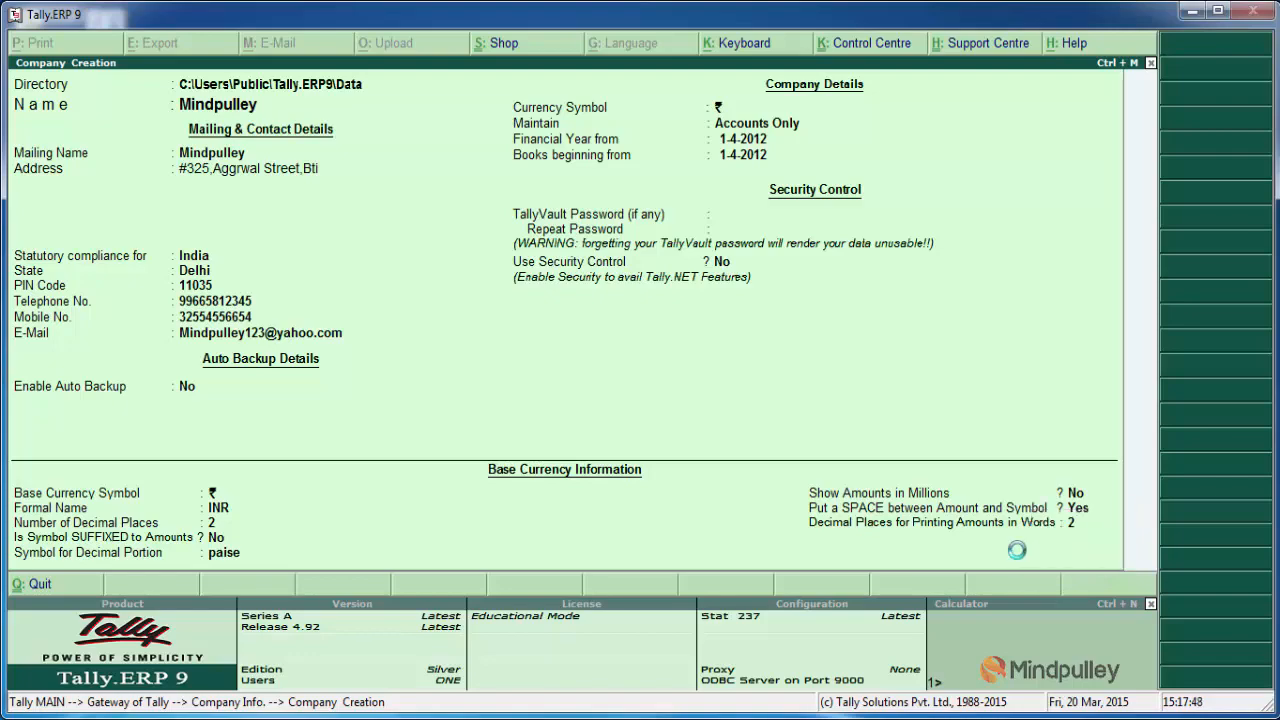